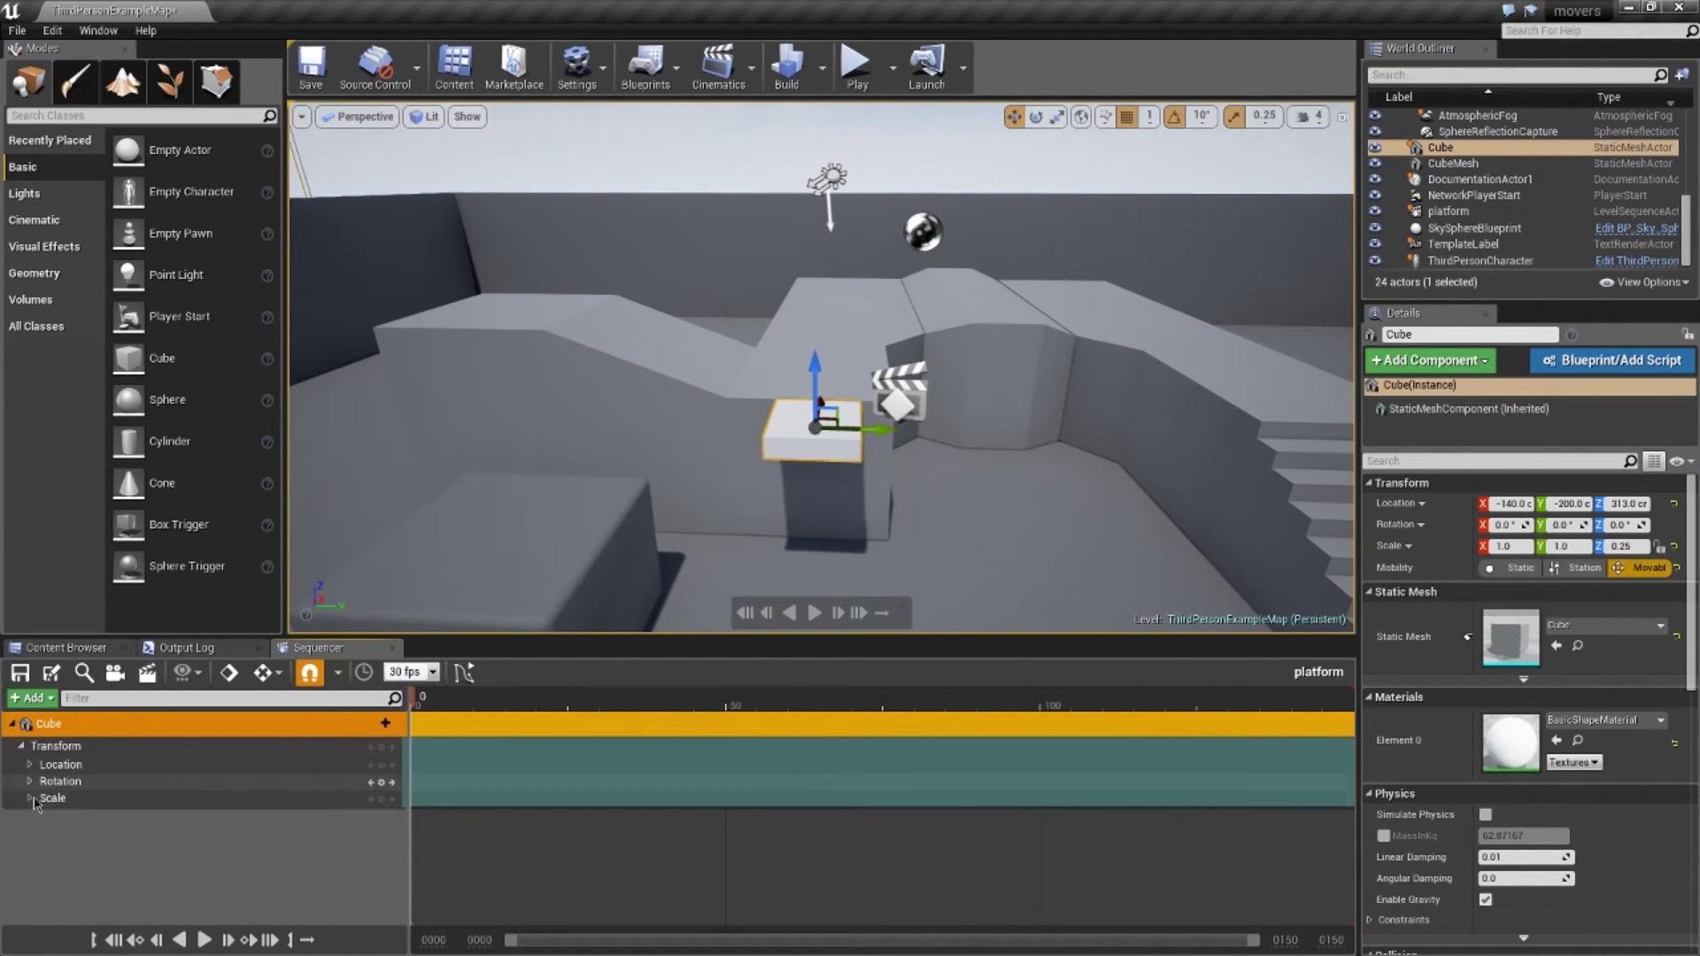
Expand Location to read the cube's X, Y and Z values, then collapse the Transform track
{"action": "left_click", "coordinate": [29, 765]}
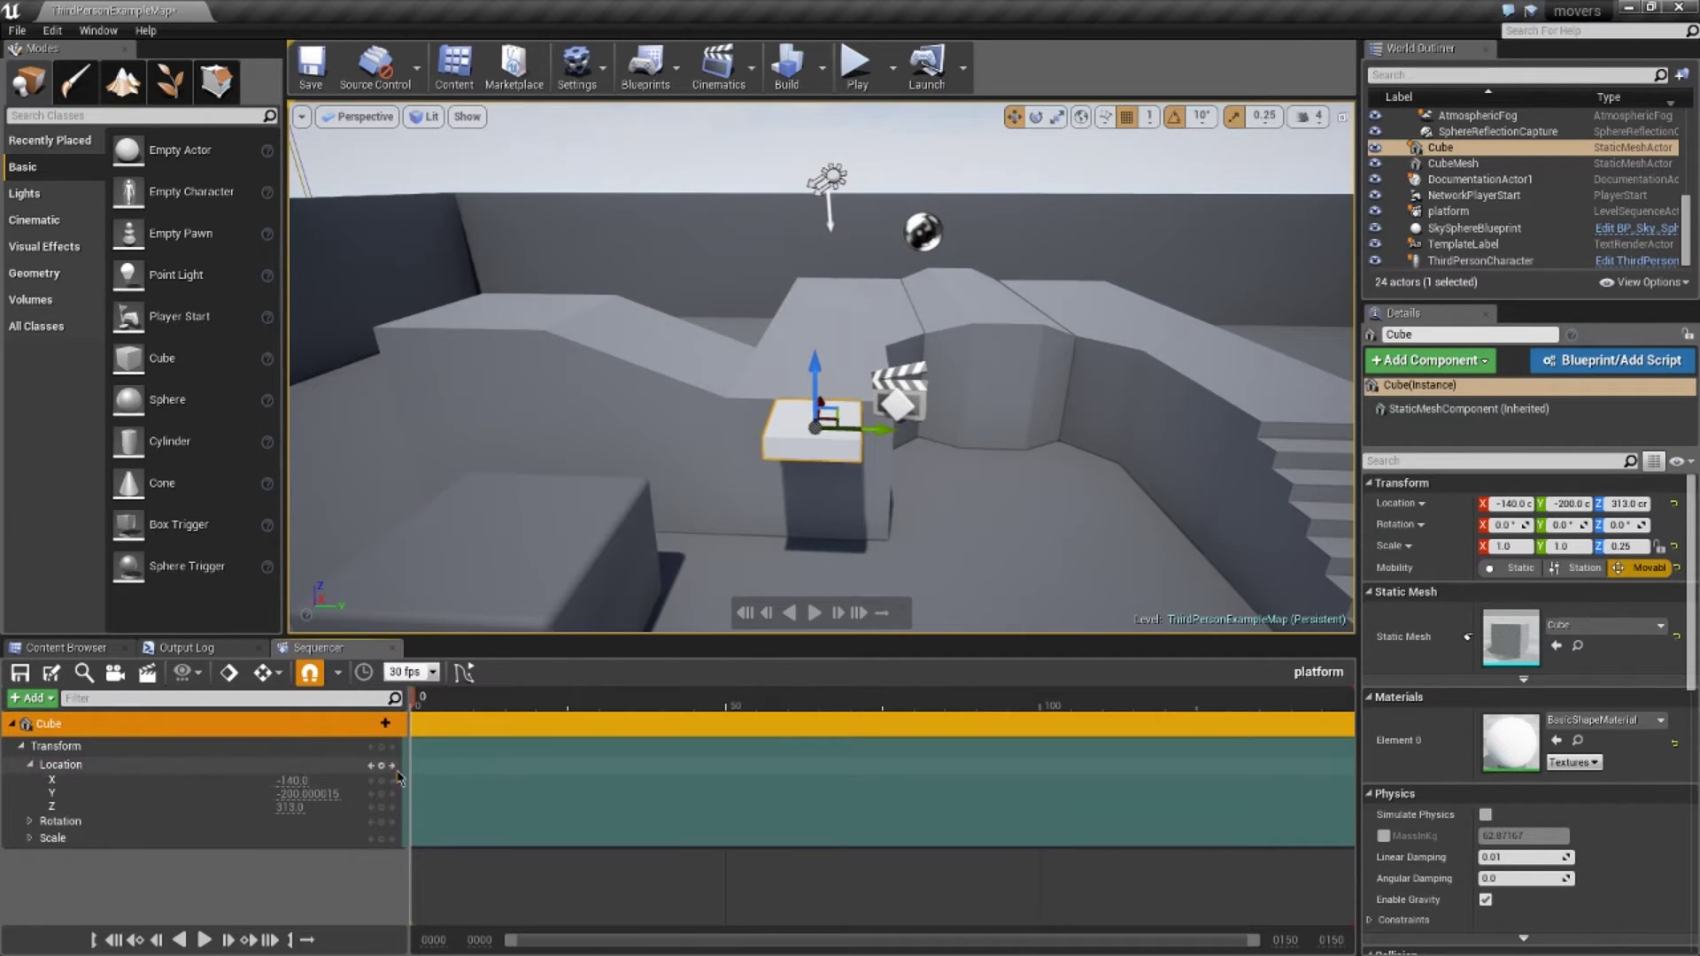
{"action": "left_click", "coordinate": [21, 751]}
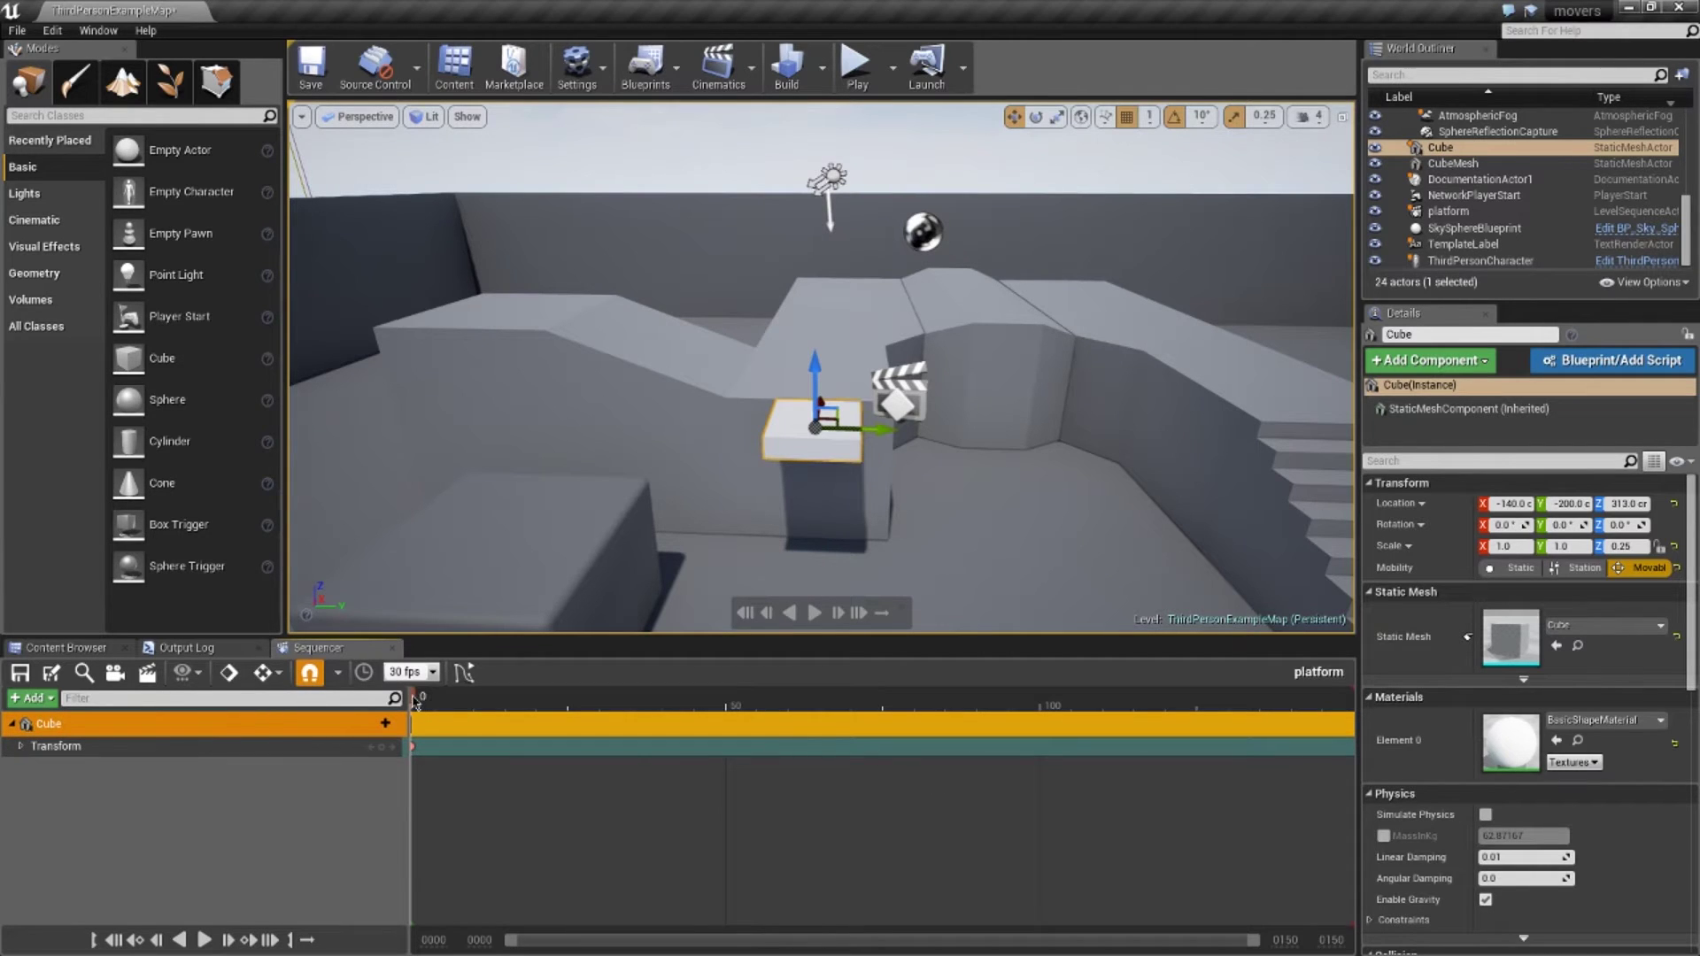
Key the cube raised to Location Z 583 at frame 100, then scrub to preview the rise
{"action": "left_click_drag", "start_coordinate": [421, 699], "coordinate": [1044, 699]}
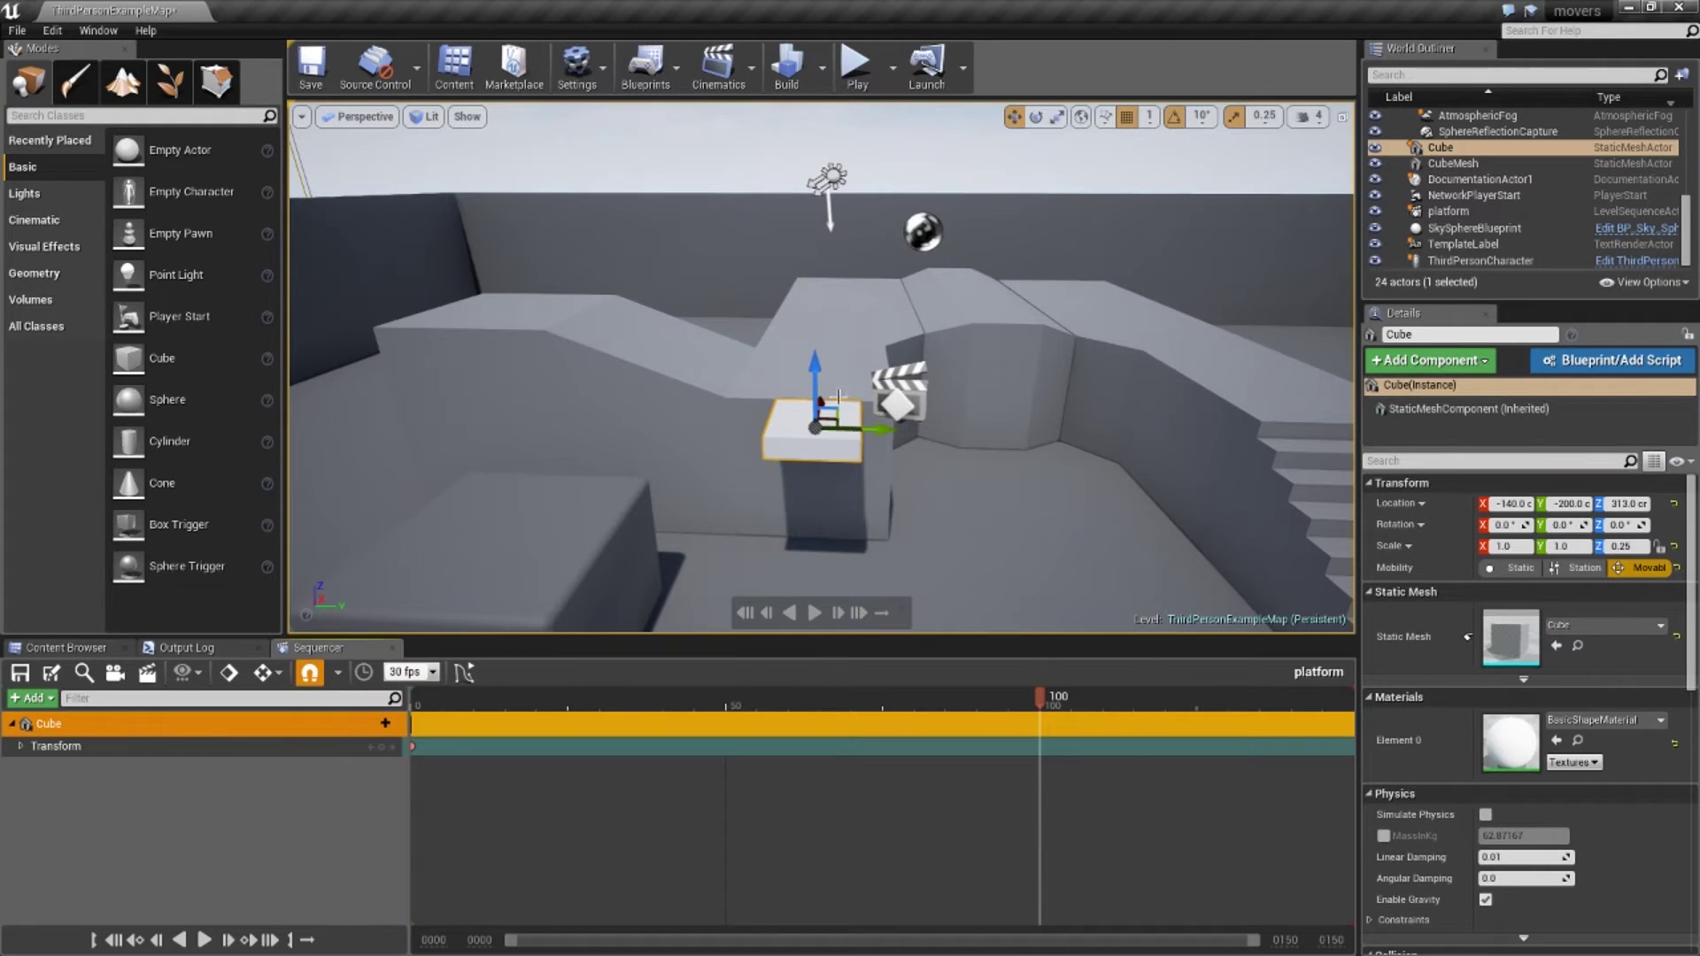
{"action": "left_click_drag", "start_coordinate": [821, 389], "coordinate": [806, 106]}
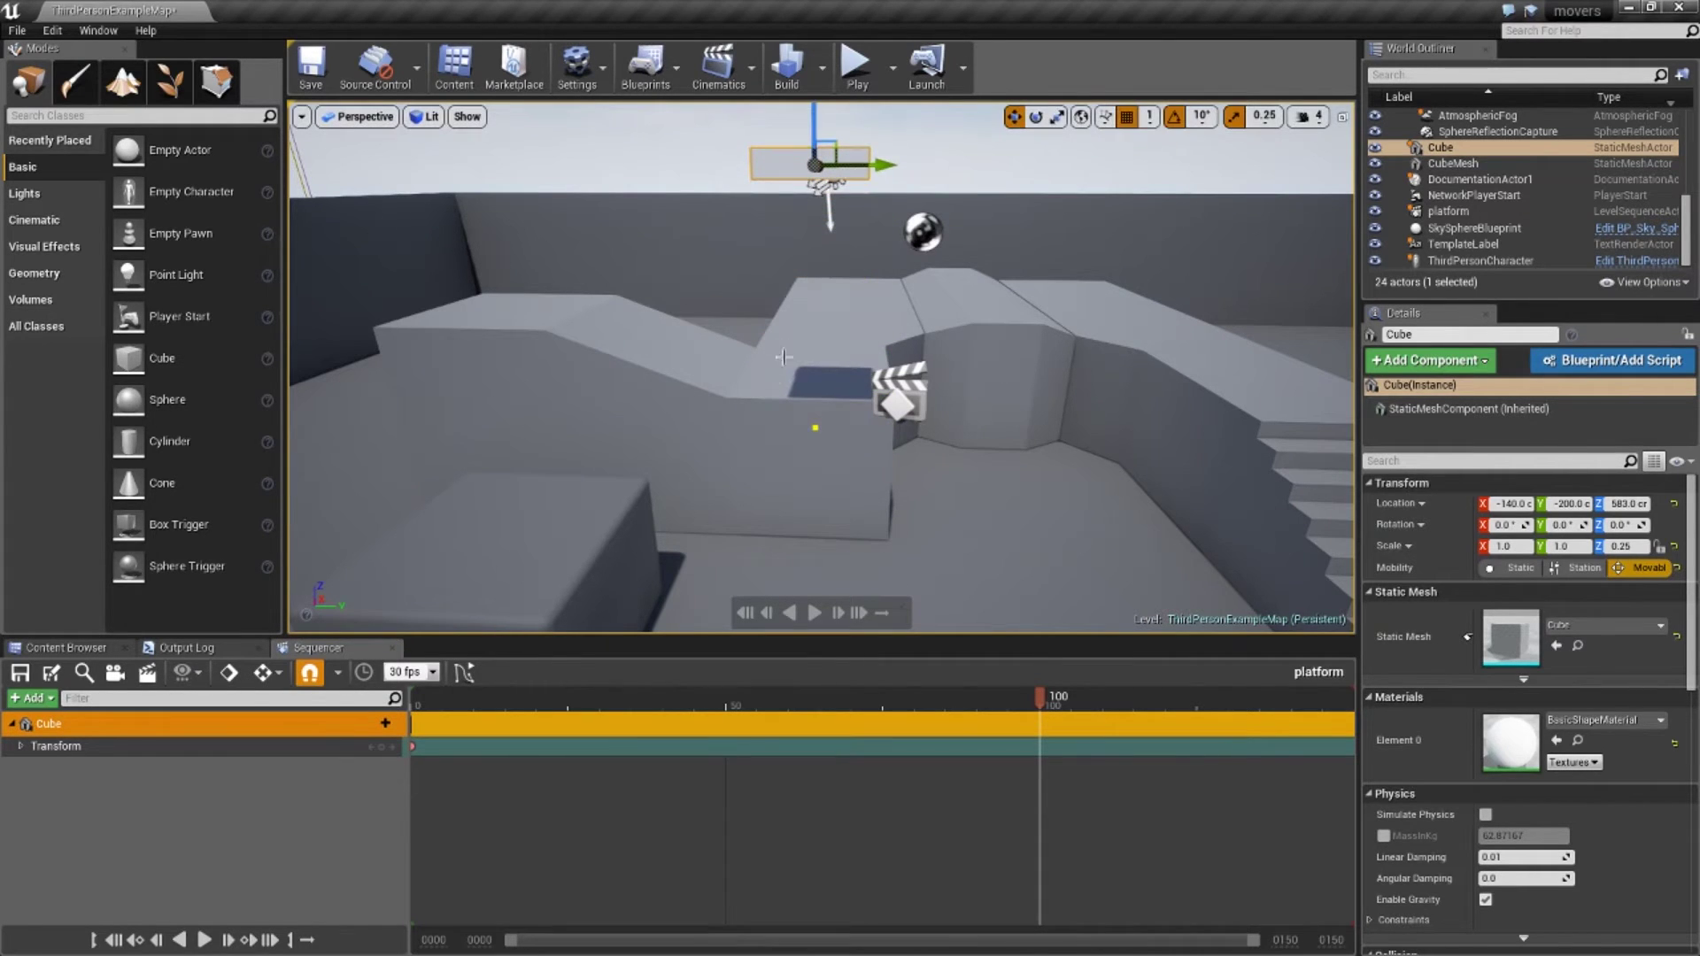
{"action": "left_click", "coordinate": [382, 747]}
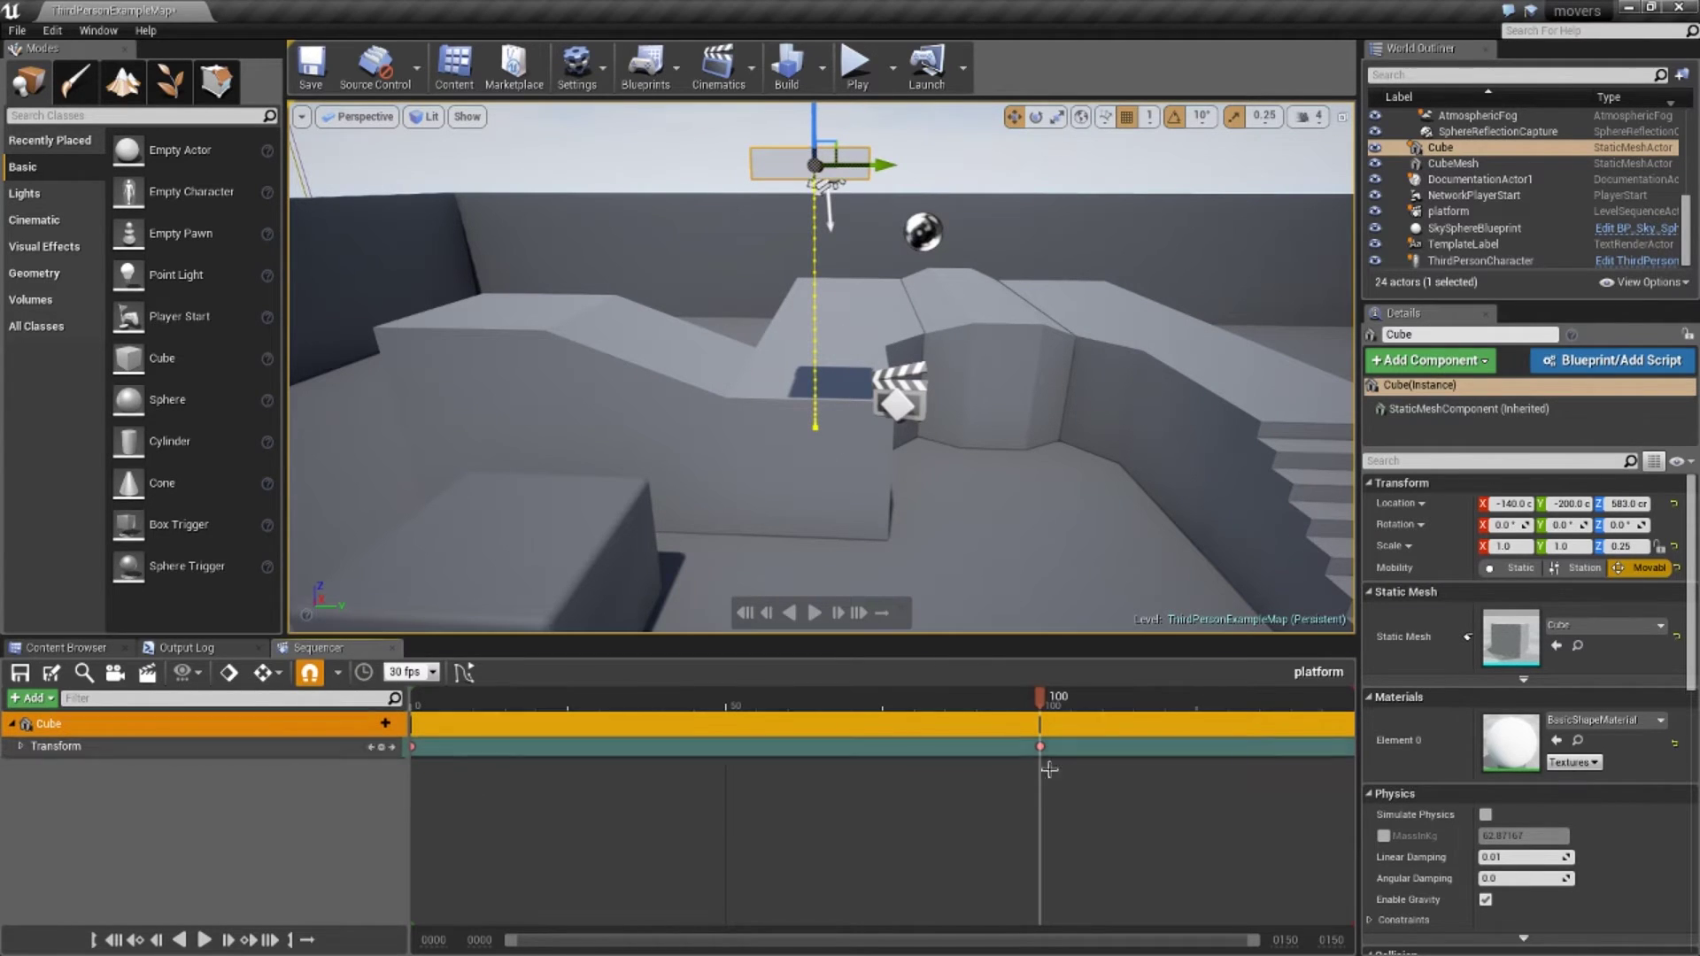
{"action": "left_click_drag", "start_coordinate": [999, 702], "coordinate": [838, 704]}
{"action": "left_click_drag", "start_coordinate": [1051, 703], "coordinate": [1041, 786]}
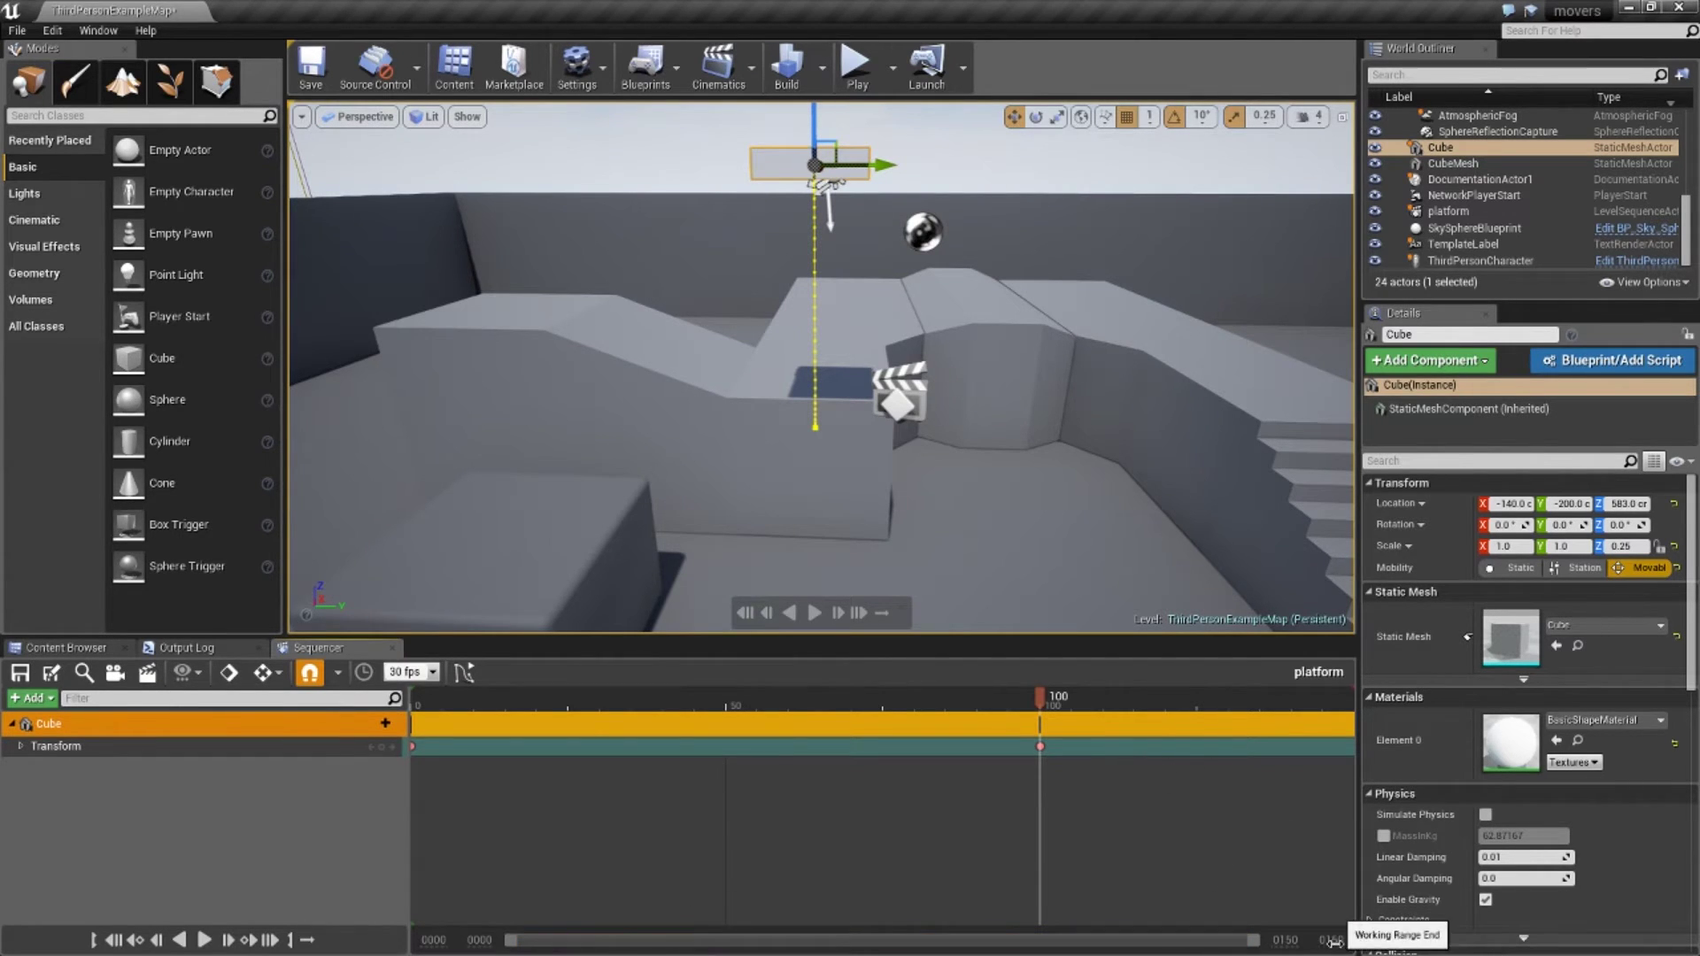
Drag the working range end and scrollbar handles so the timeline spans frames -4 to 225
{"action": "left_click_drag", "start_coordinate": [1332, 941], "coordinate": [1425, 941]}
{"action": "left_click_drag", "start_coordinate": [1011, 951], "coordinate": [847, 945]}
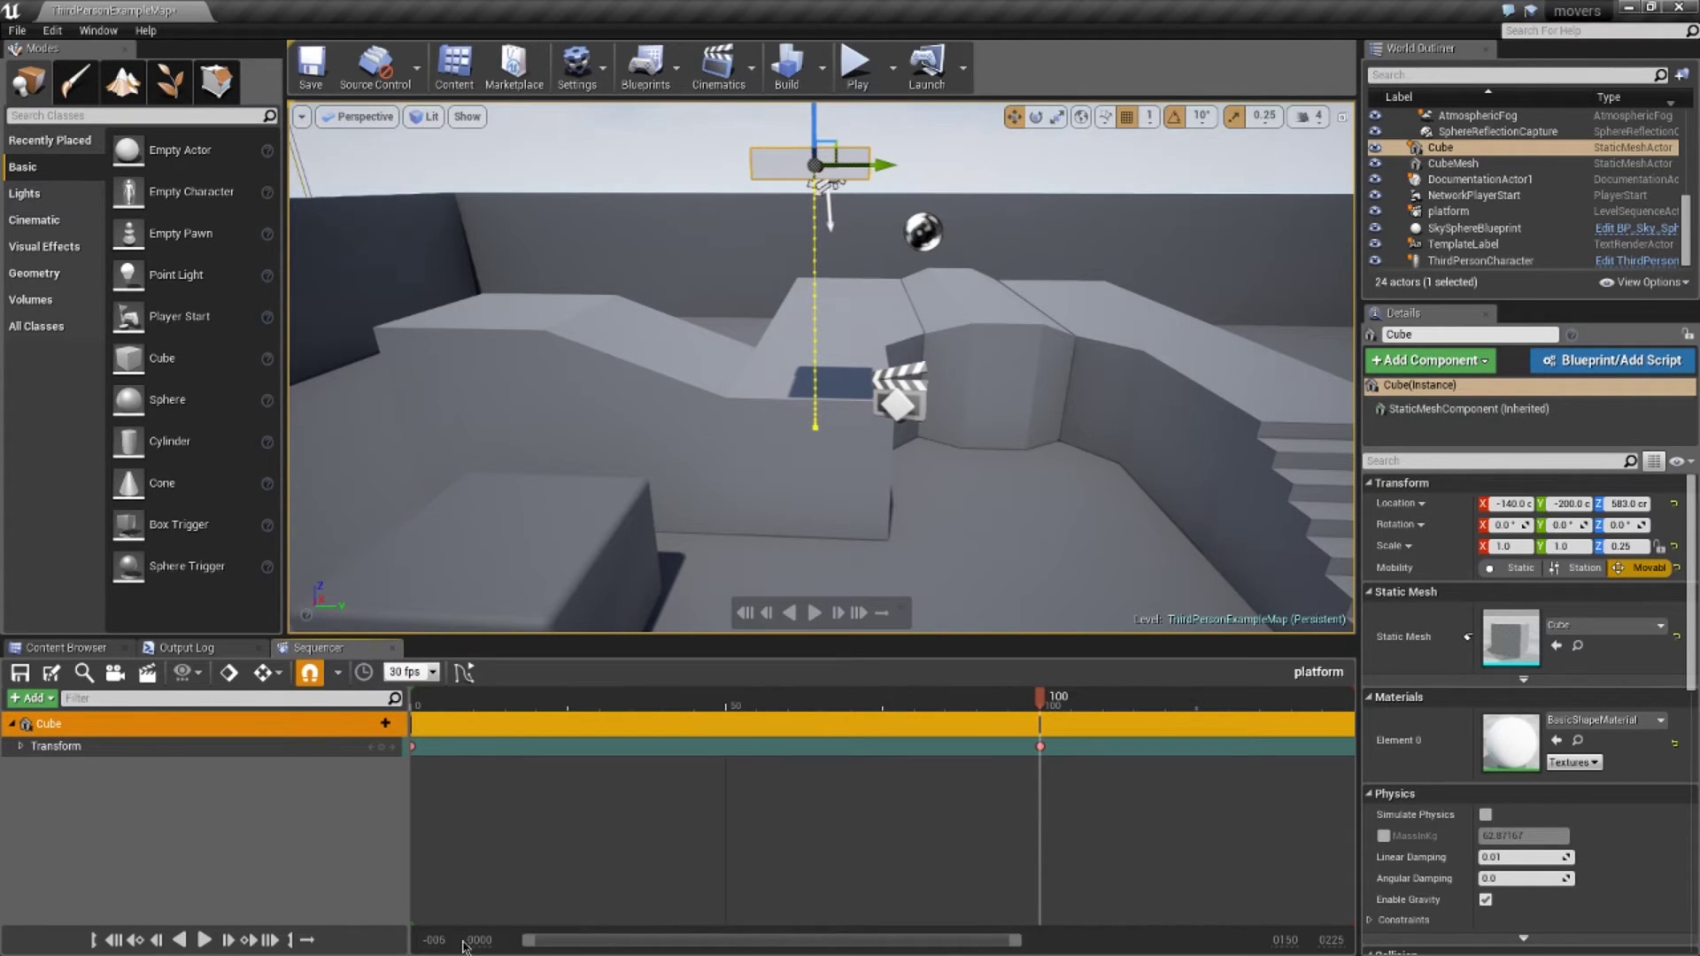
{"action": "left_click_drag", "start_coordinate": [522, 940], "coordinate": [503, 940]}
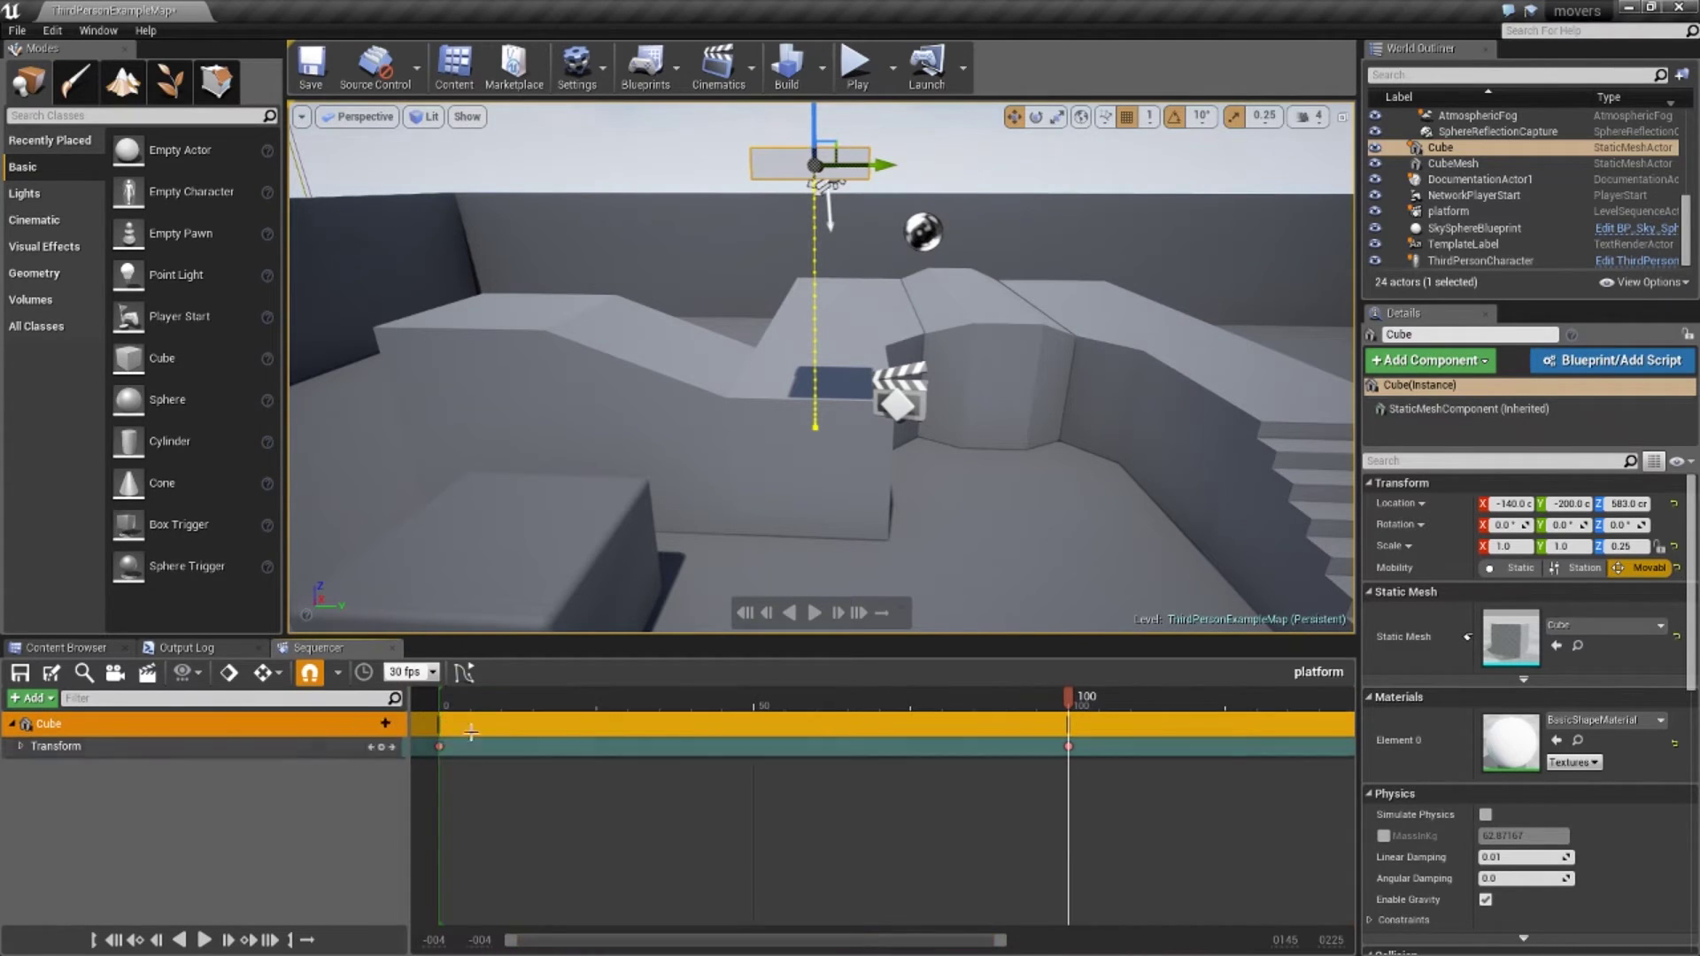
{"action": "left_click_drag", "start_coordinate": [765, 940], "coordinate": [853, 943]}
{"action": "left_click_drag", "start_coordinate": [1090, 946], "coordinate": [1253, 942]}
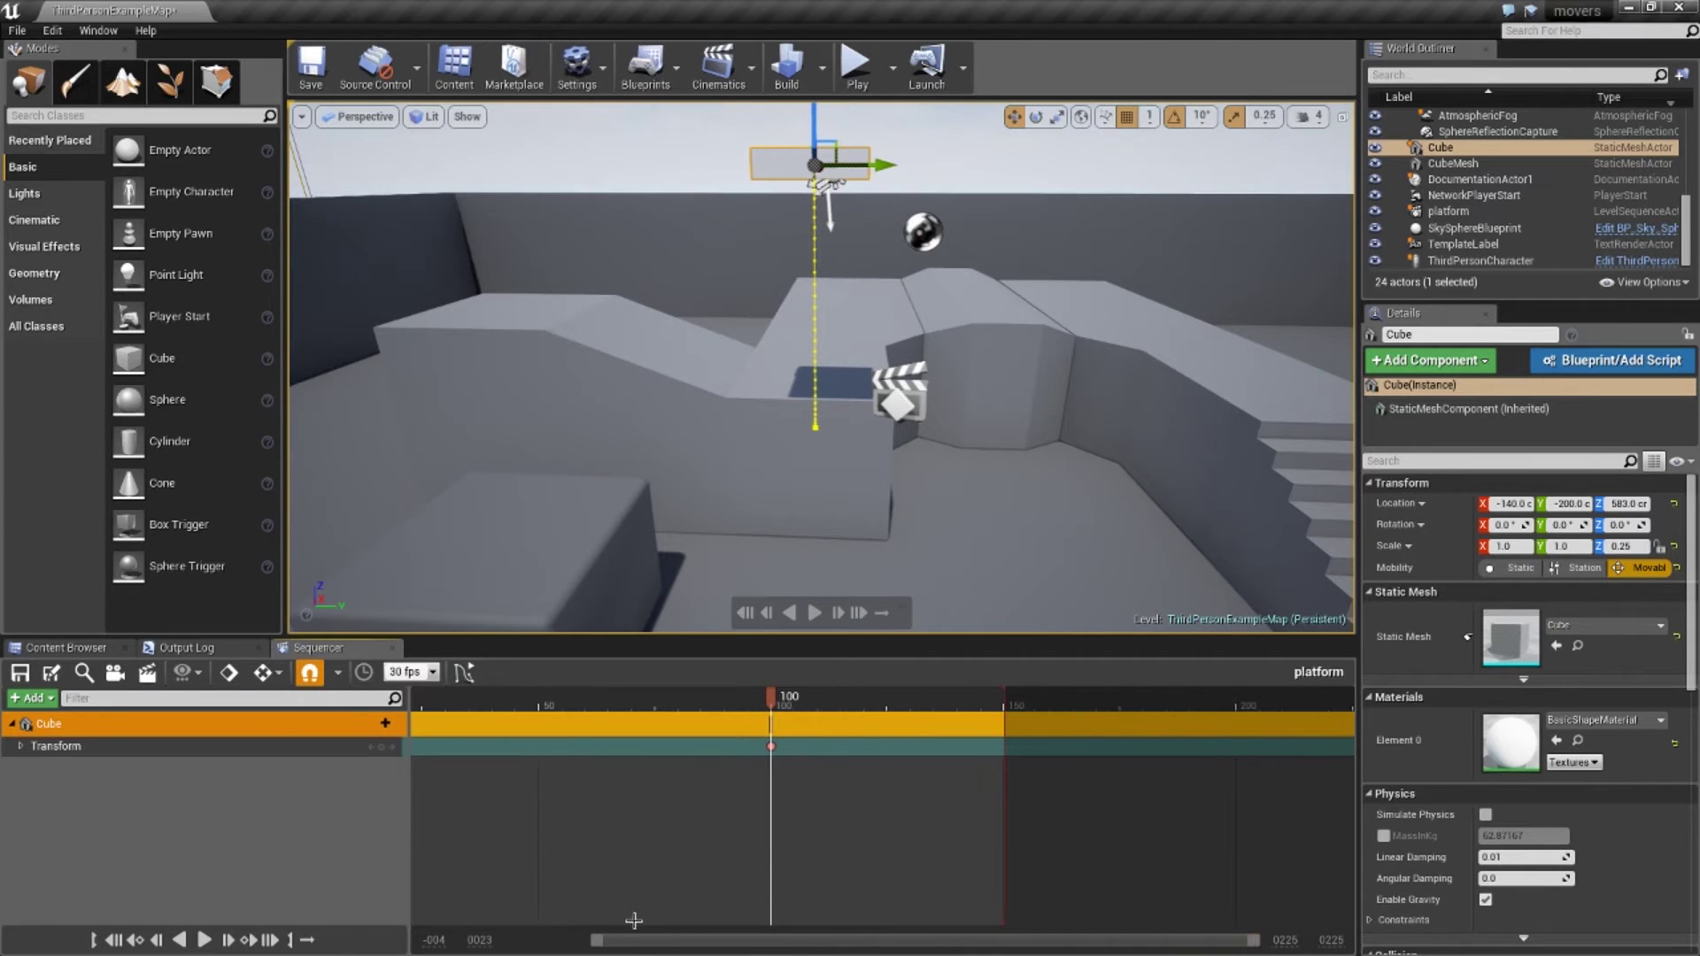
Alt-drag the frame 0 key to frame 200 as a copy, then return the playhead to frame 0
{"action": "left_click_drag", "start_coordinate": [598, 945], "coordinate": [506, 944]}
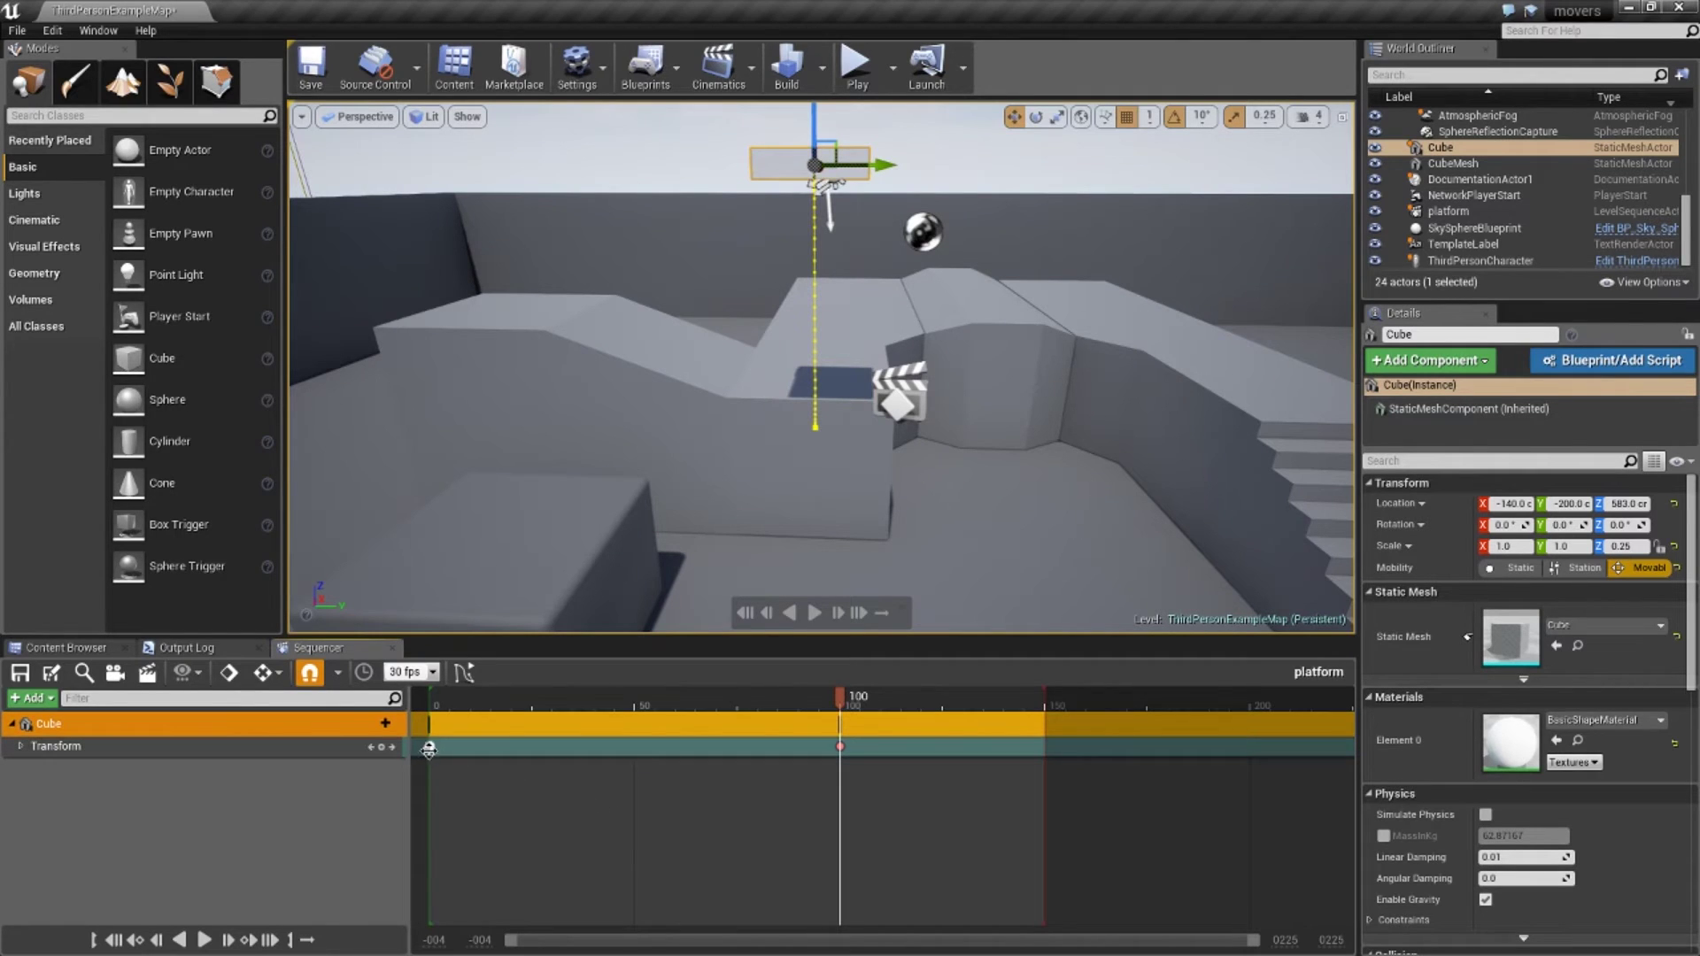
{"action": "left_click_drag", "start_coordinate": [429, 747], "coordinate": [1249, 749]}
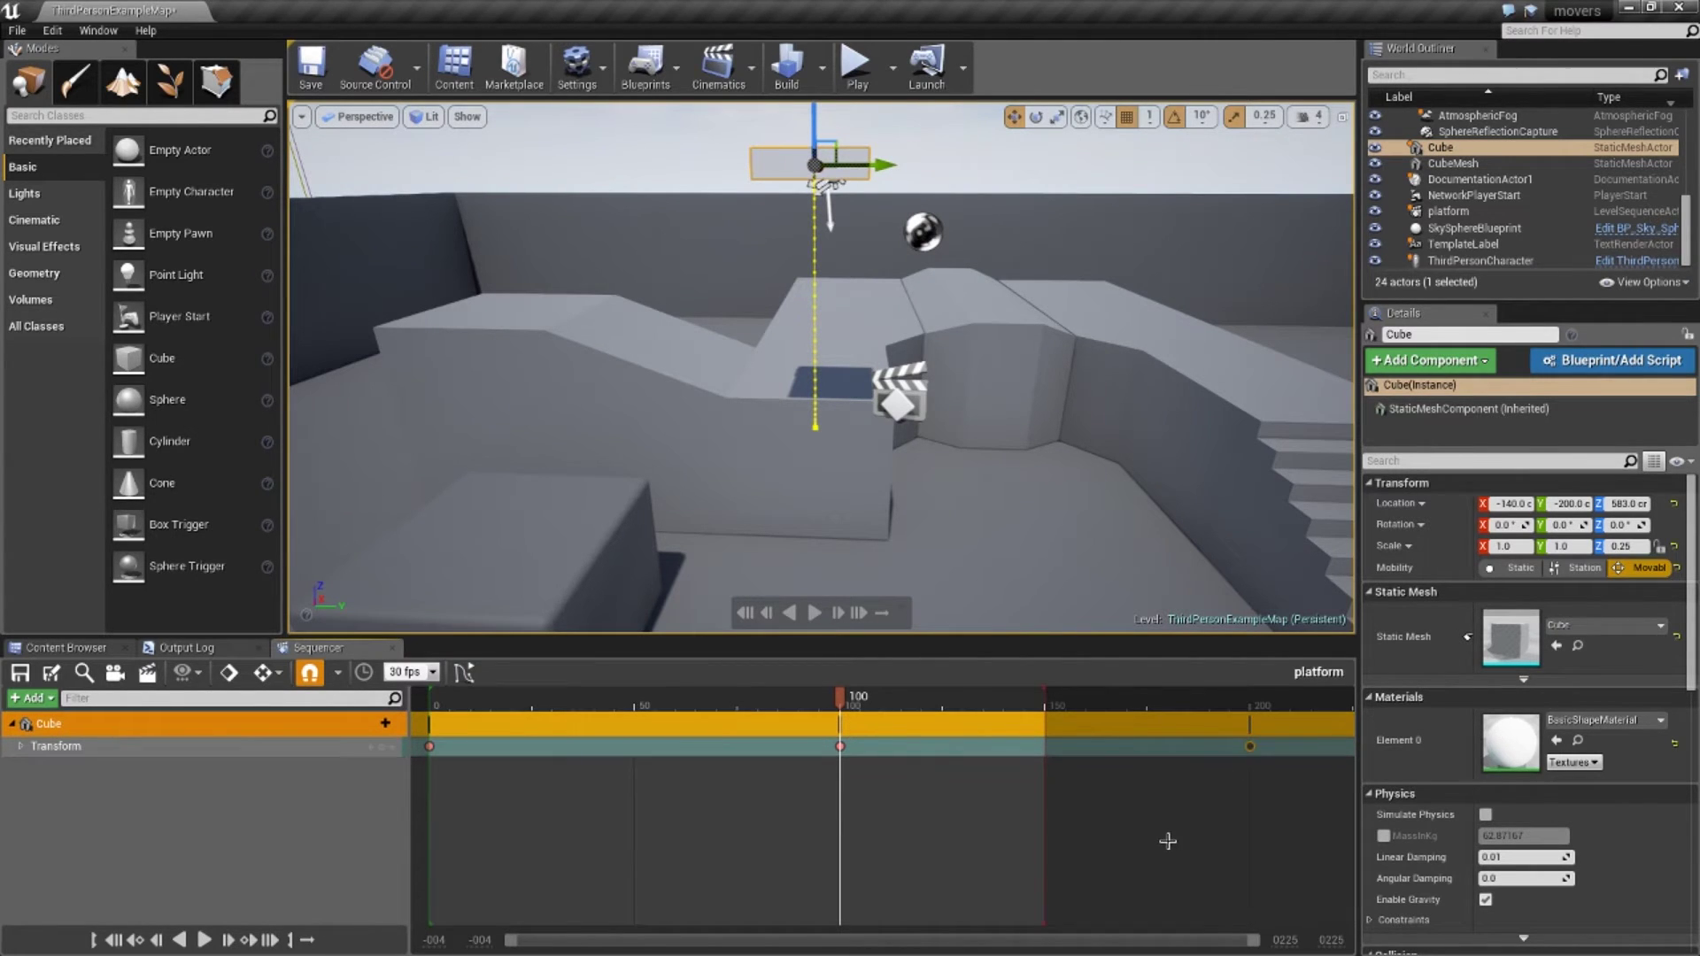
{"action": "left_click_drag", "start_coordinate": [845, 699], "coordinate": [432, 719]}
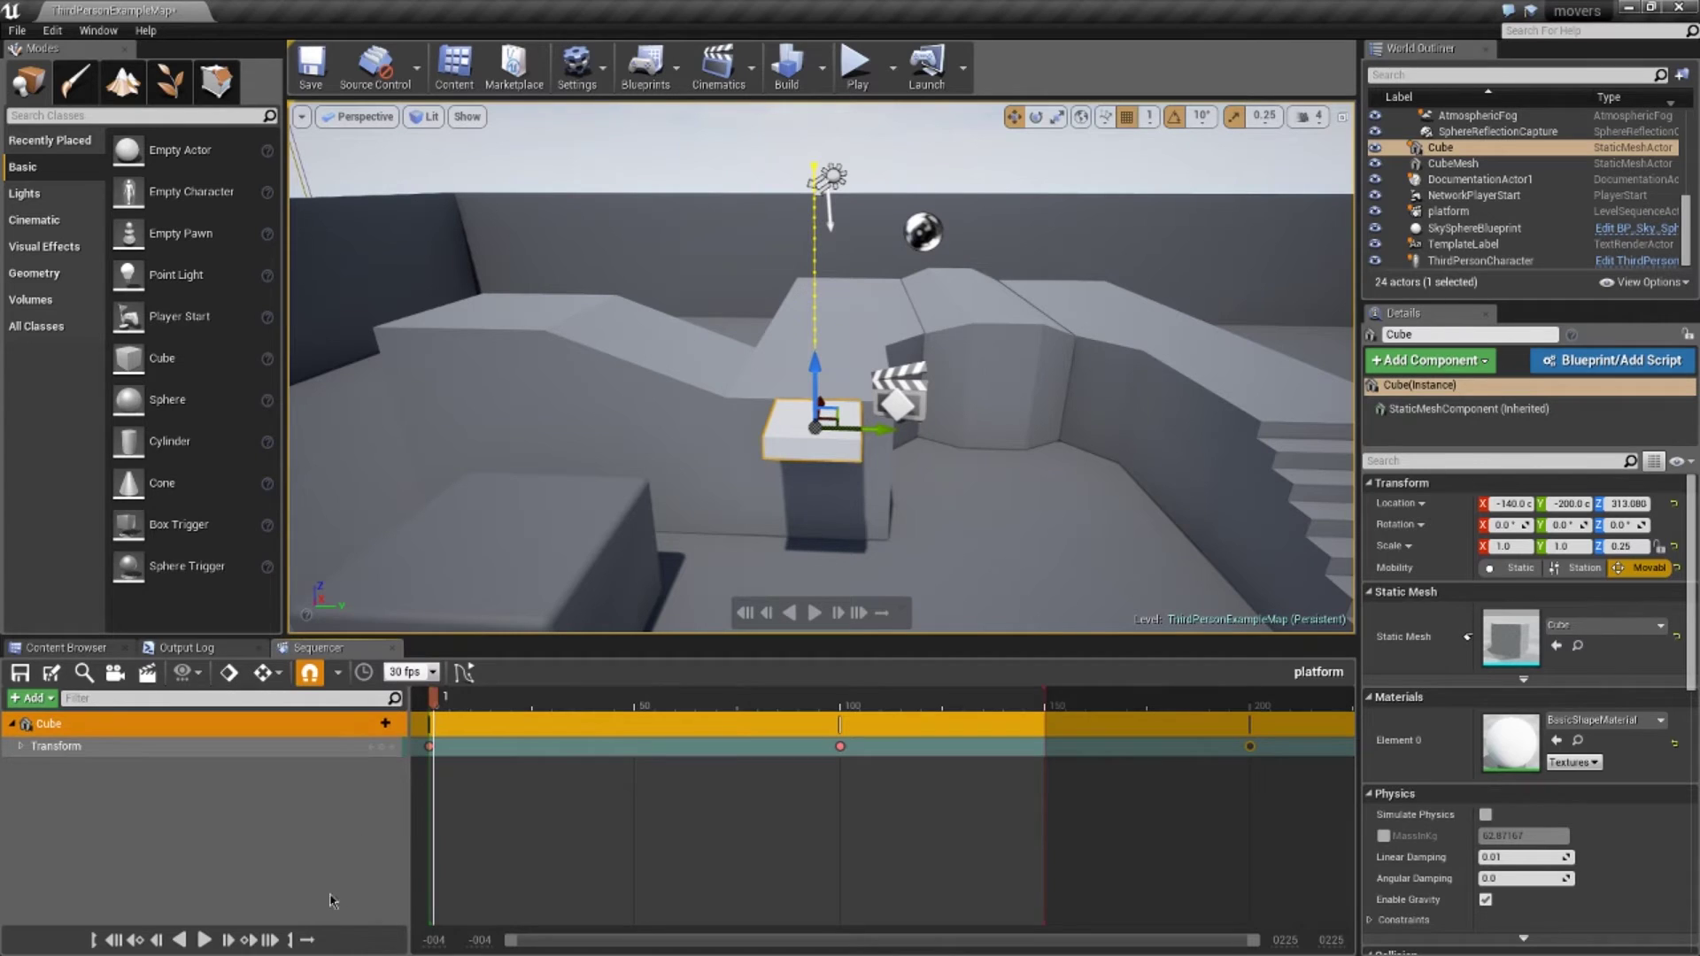
Move the playback end marker to frame 200 and play the rise-and-return animation from frame 0
{"action": "left_click", "coordinate": [202, 942]}
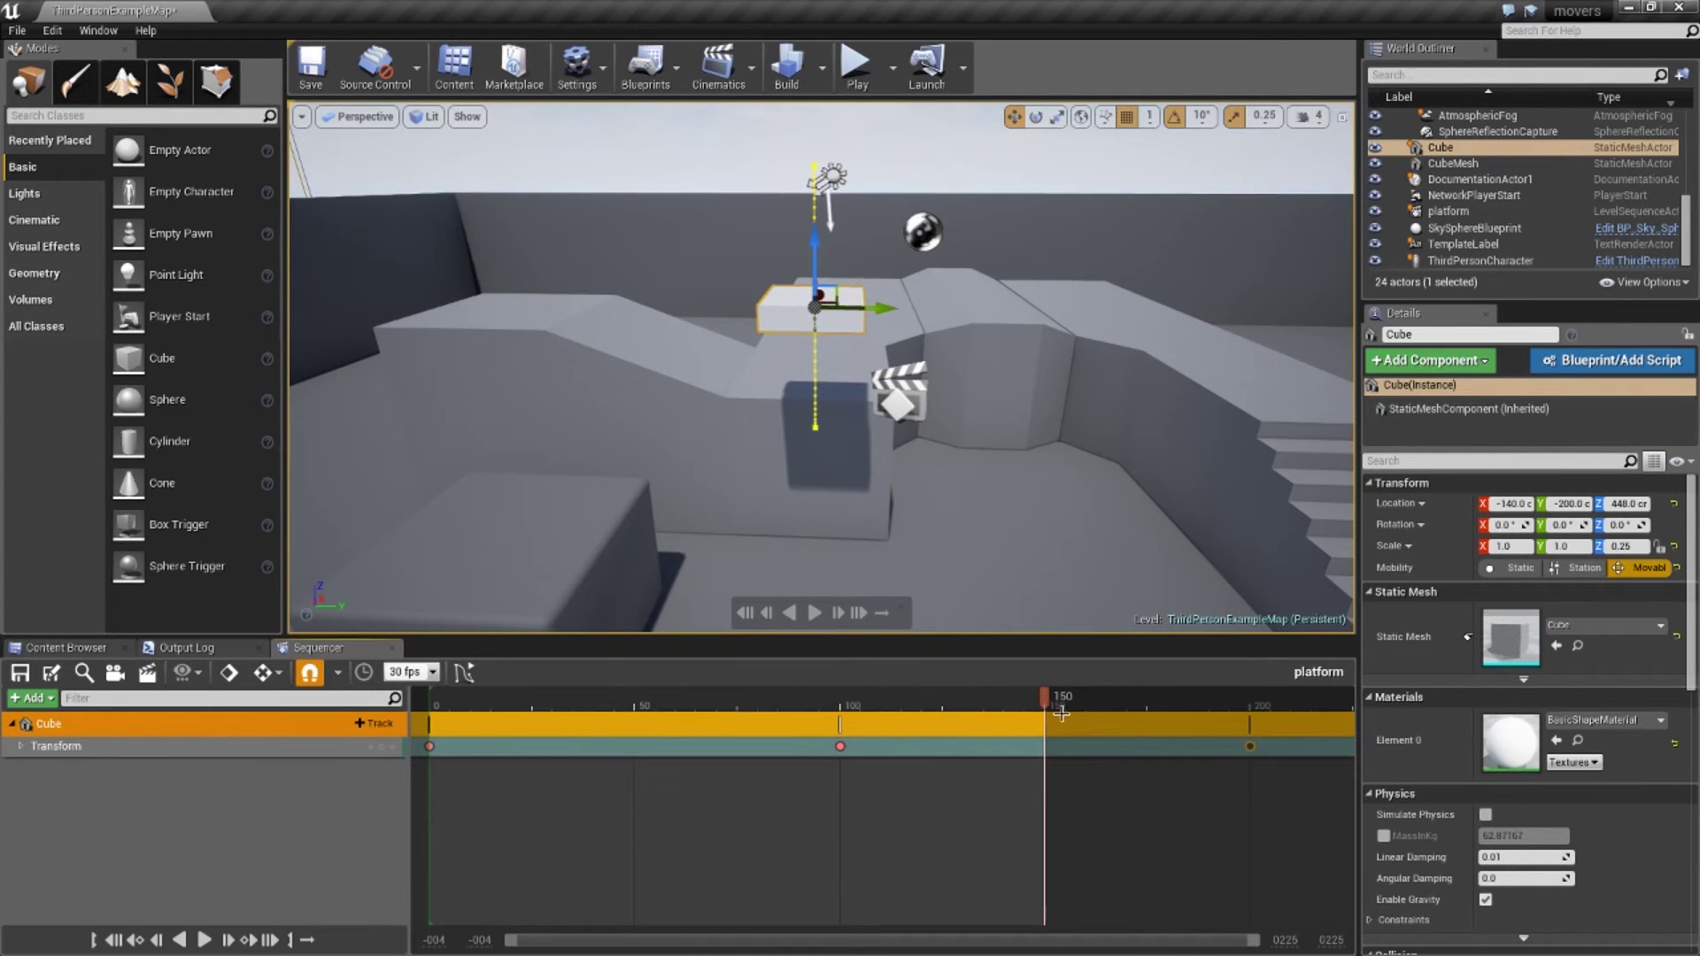
{"action": "left_click_drag", "start_coordinate": [1003, 706], "coordinate": [965, 699]}
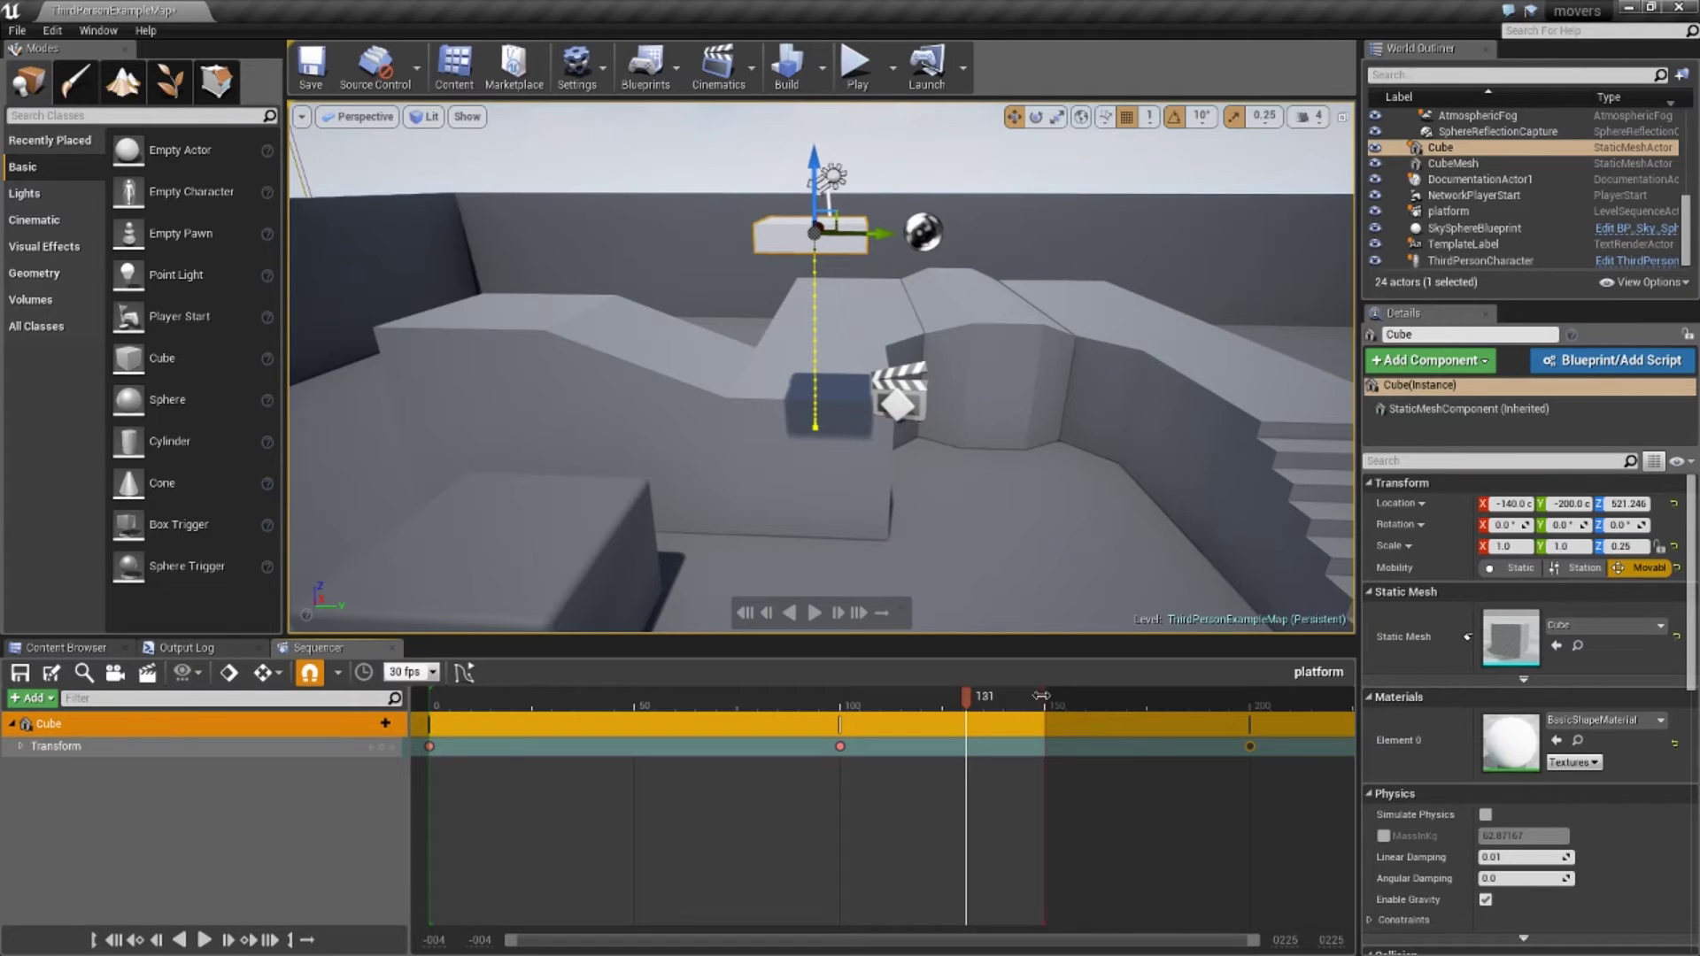
{"action": "left_click_drag", "start_coordinate": [1046, 696], "coordinate": [1248, 706]}
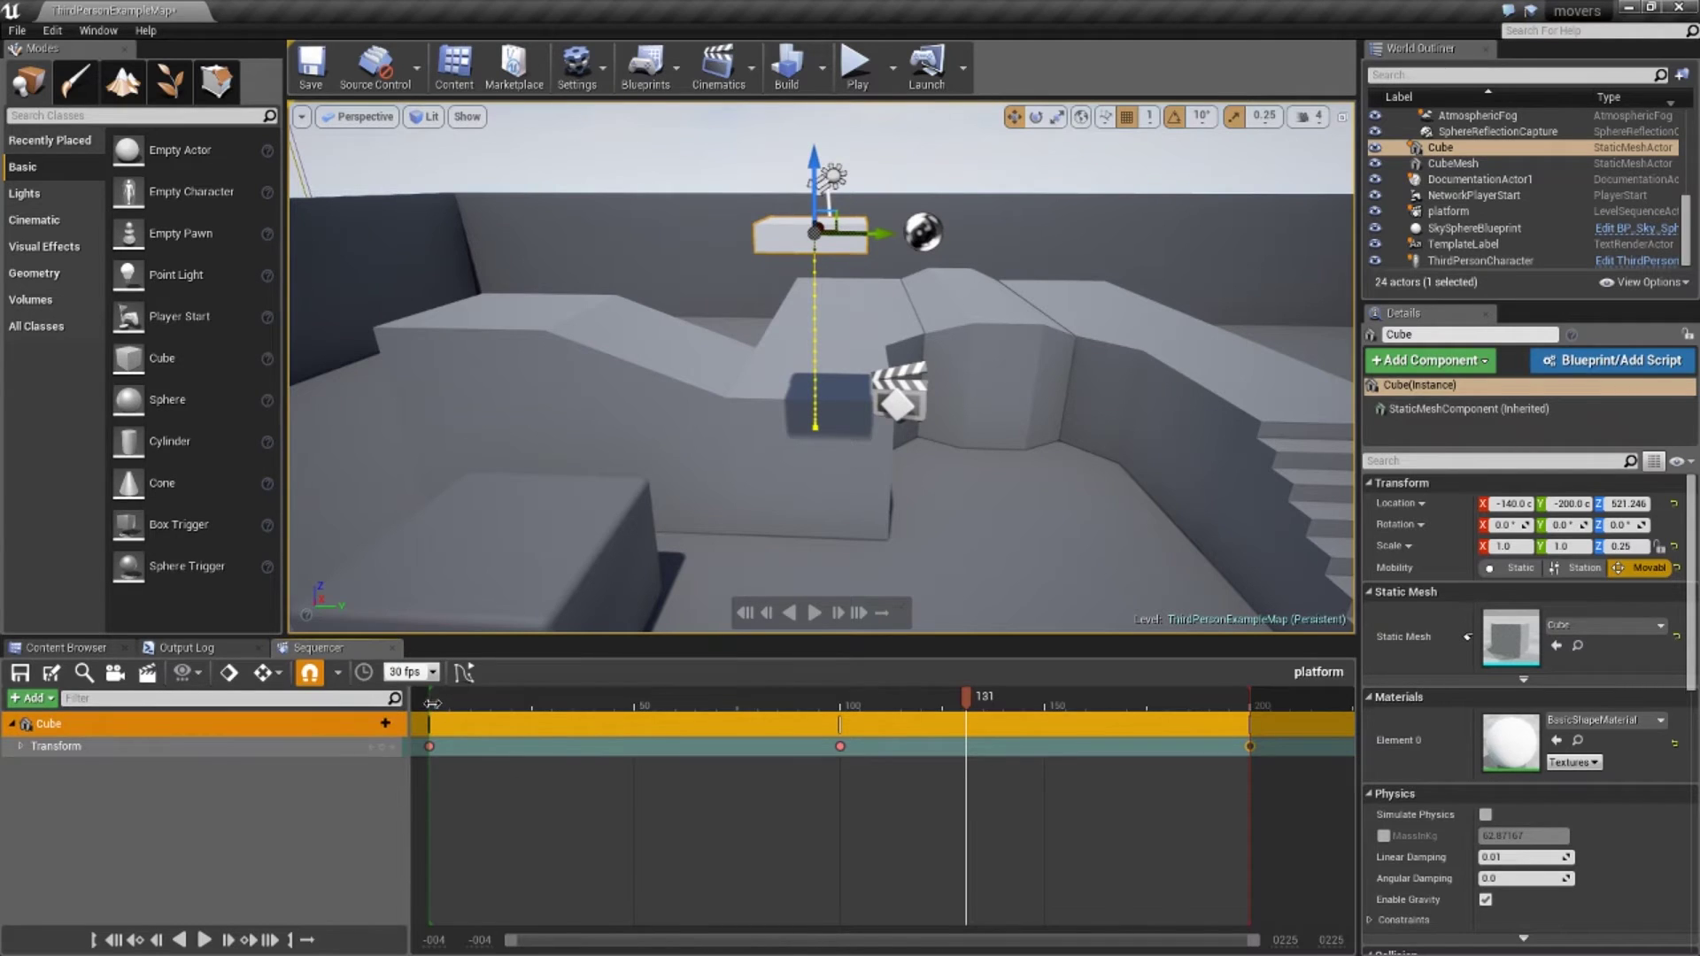
{"action": "mouse_move", "coordinate": [430, 705]}
{"action": "left_mouse_down"}
{"action": "mouse_move", "coordinate": [648, 706]}
{"action": "mouse_move", "coordinate": [431, 705]}
{"action": "left_mouse_up"}
{"action": "left_click_drag", "start_coordinate": [960, 702], "coordinate": [428, 728]}
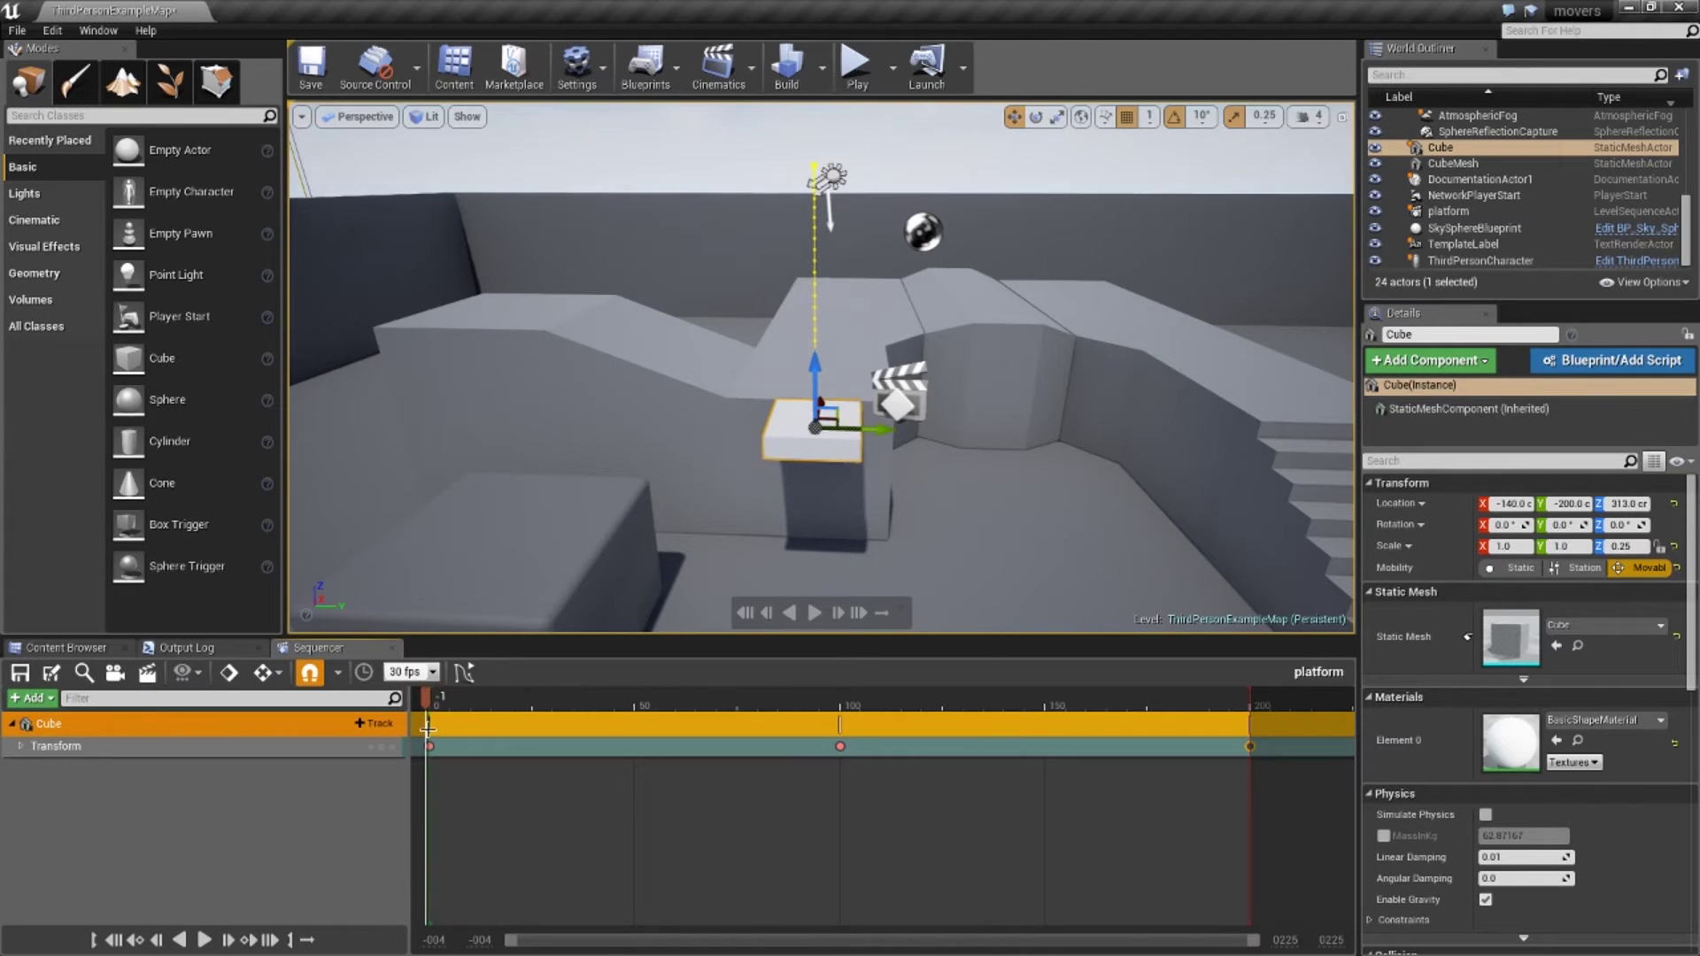
{"action": "key", "text": "space"}
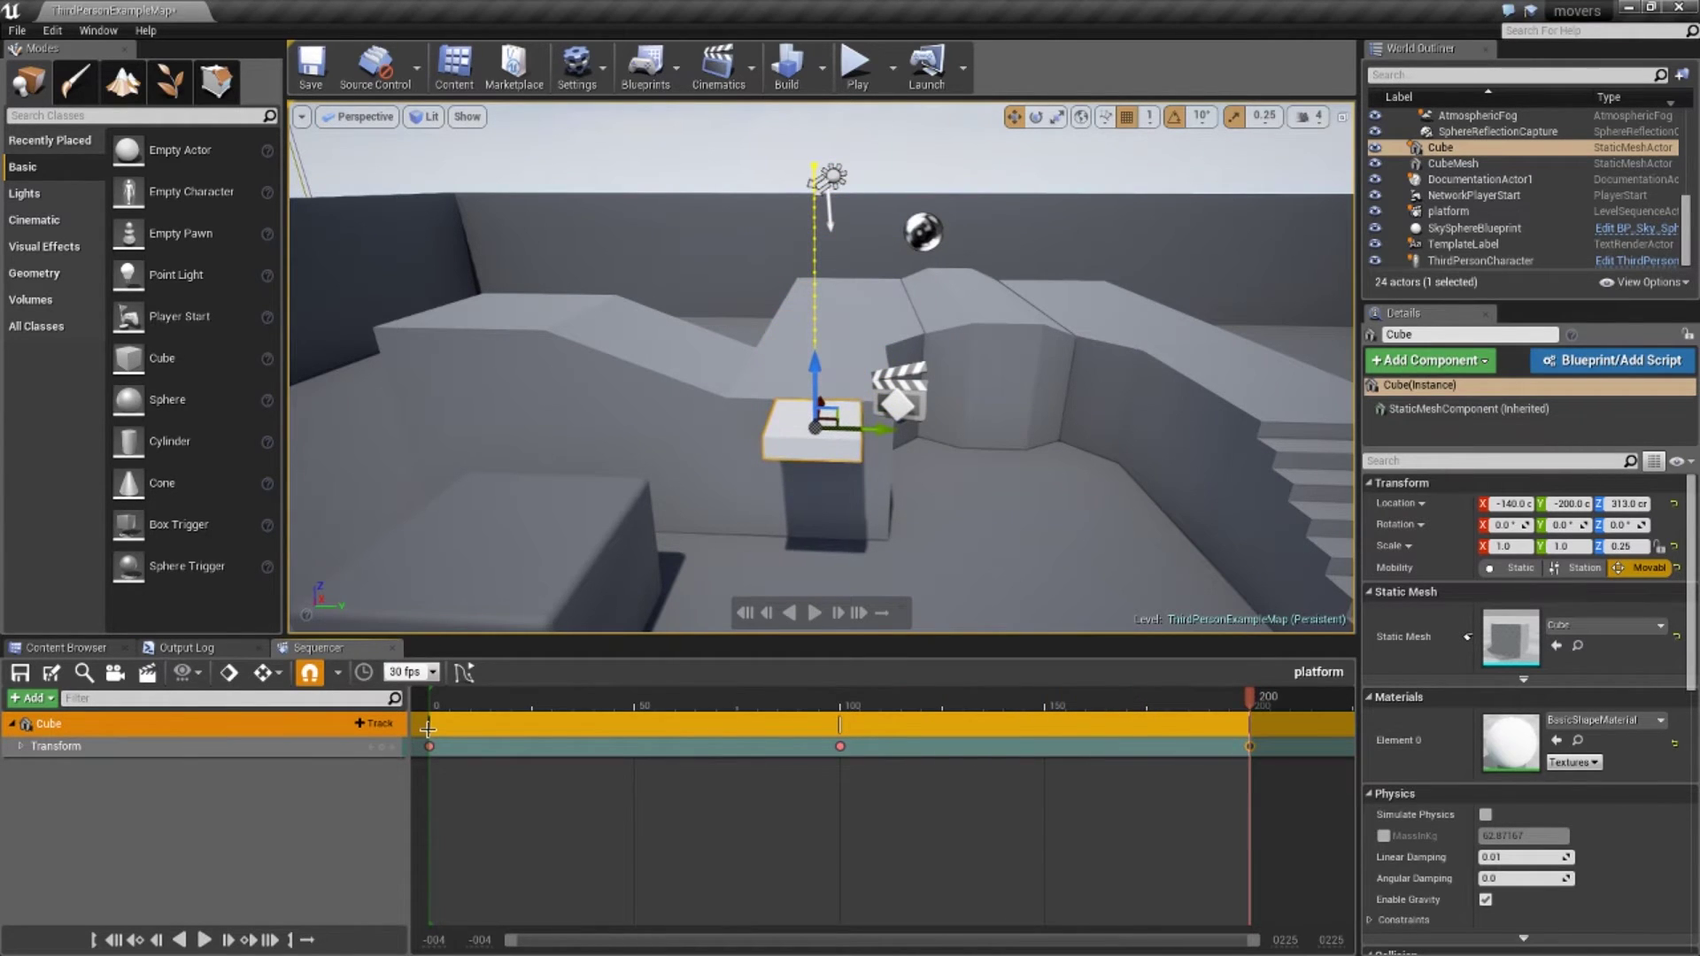
Select the frame 100 key and raise the cube there from Z 583 to 679
{"action": "left_click", "coordinate": [838, 747]}
{"action": "left_click_drag", "start_coordinate": [1251, 703], "coordinate": [841, 710]}
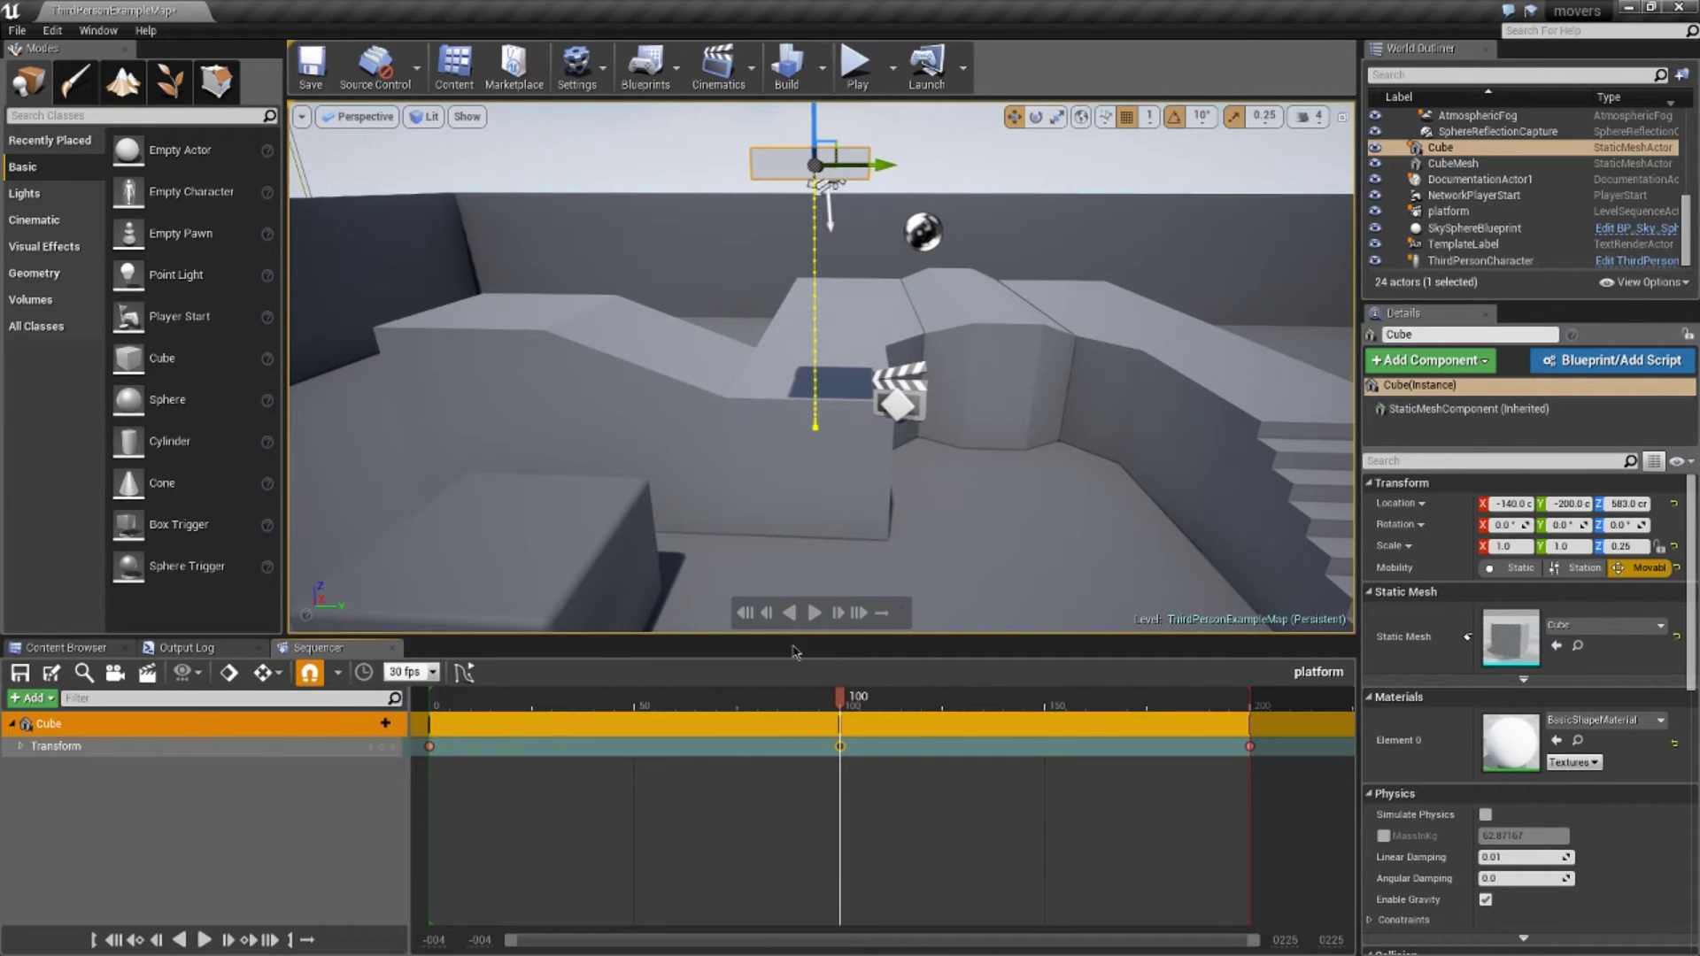
{"action": "right_click_drag", "start_coordinate": [846, 325], "coordinate": [818, 231]}
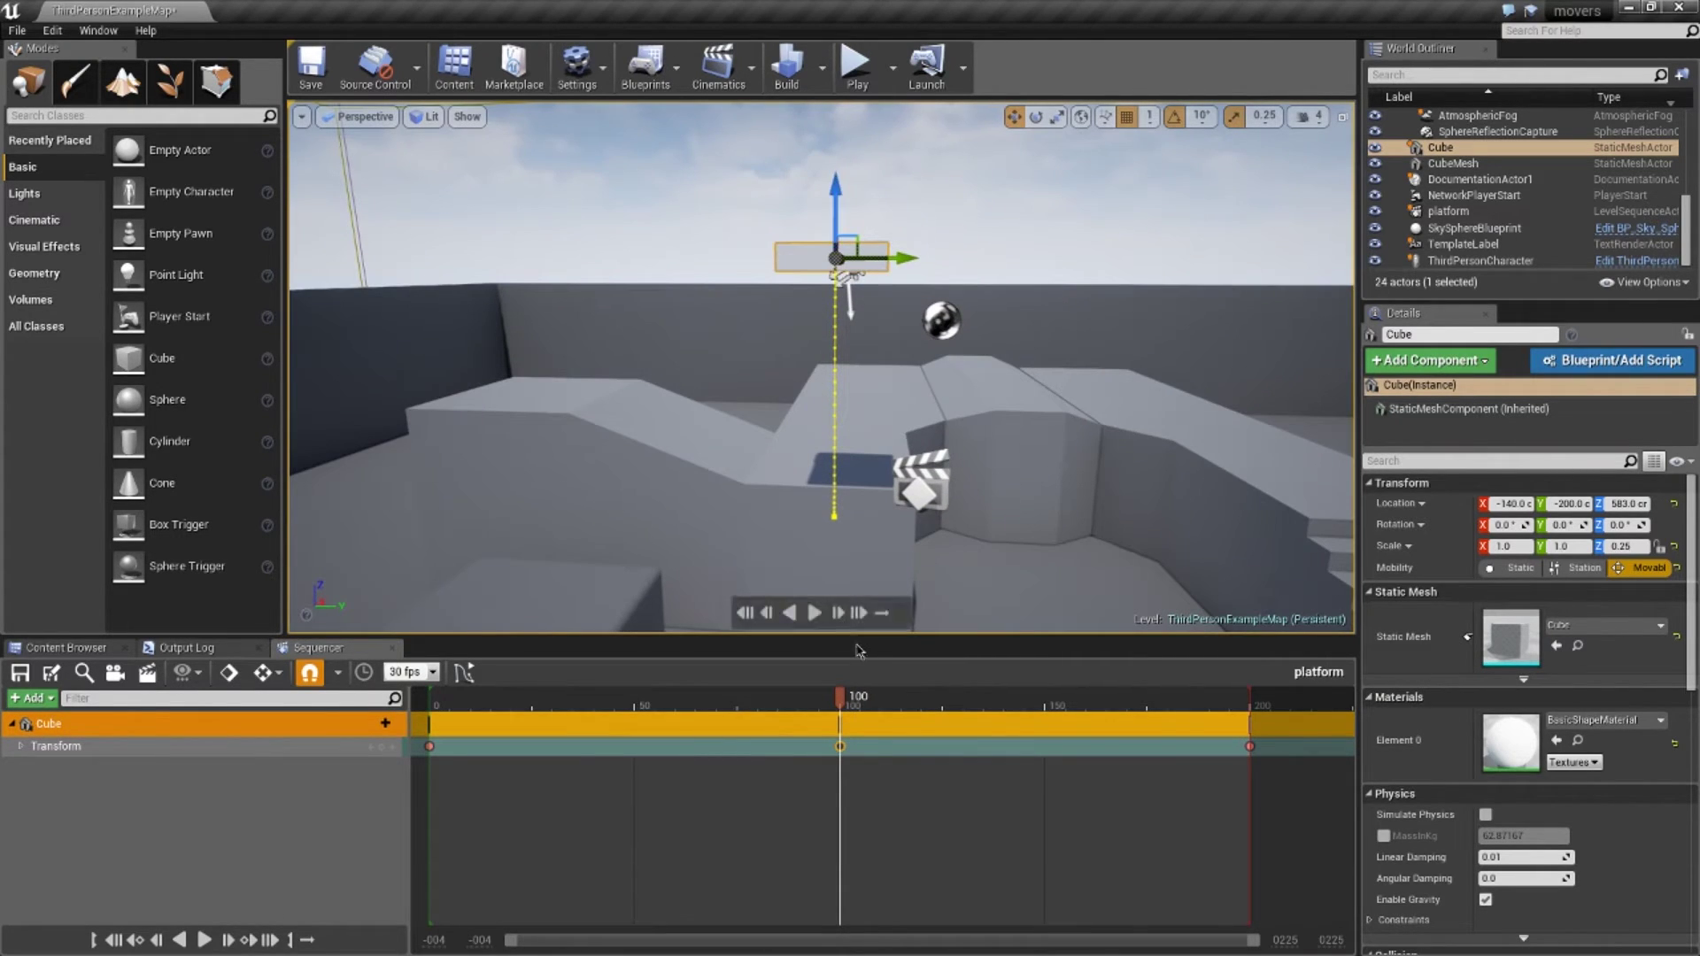
{"action": "left_click_drag", "start_coordinate": [845, 206], "coordinate": [845, 111]}
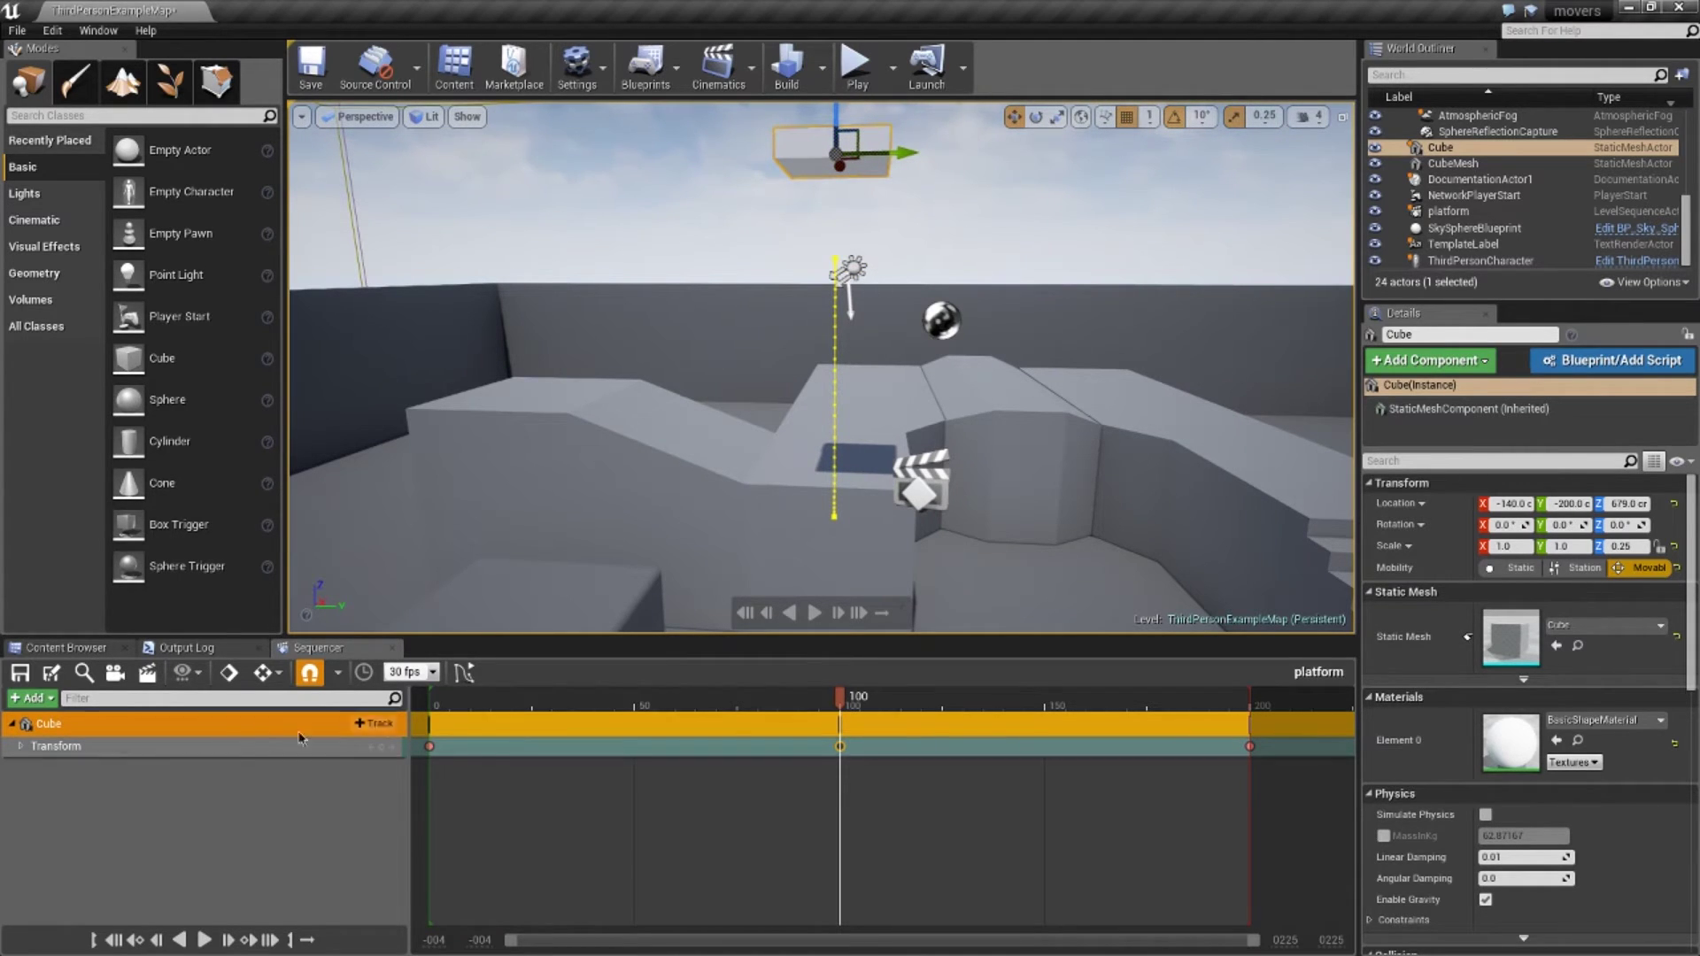
Show the Transform Location values and fine-tune the cube's Z near frame 100 to 662.126
{"action": "left_click", "coordinate": [21, 746]}
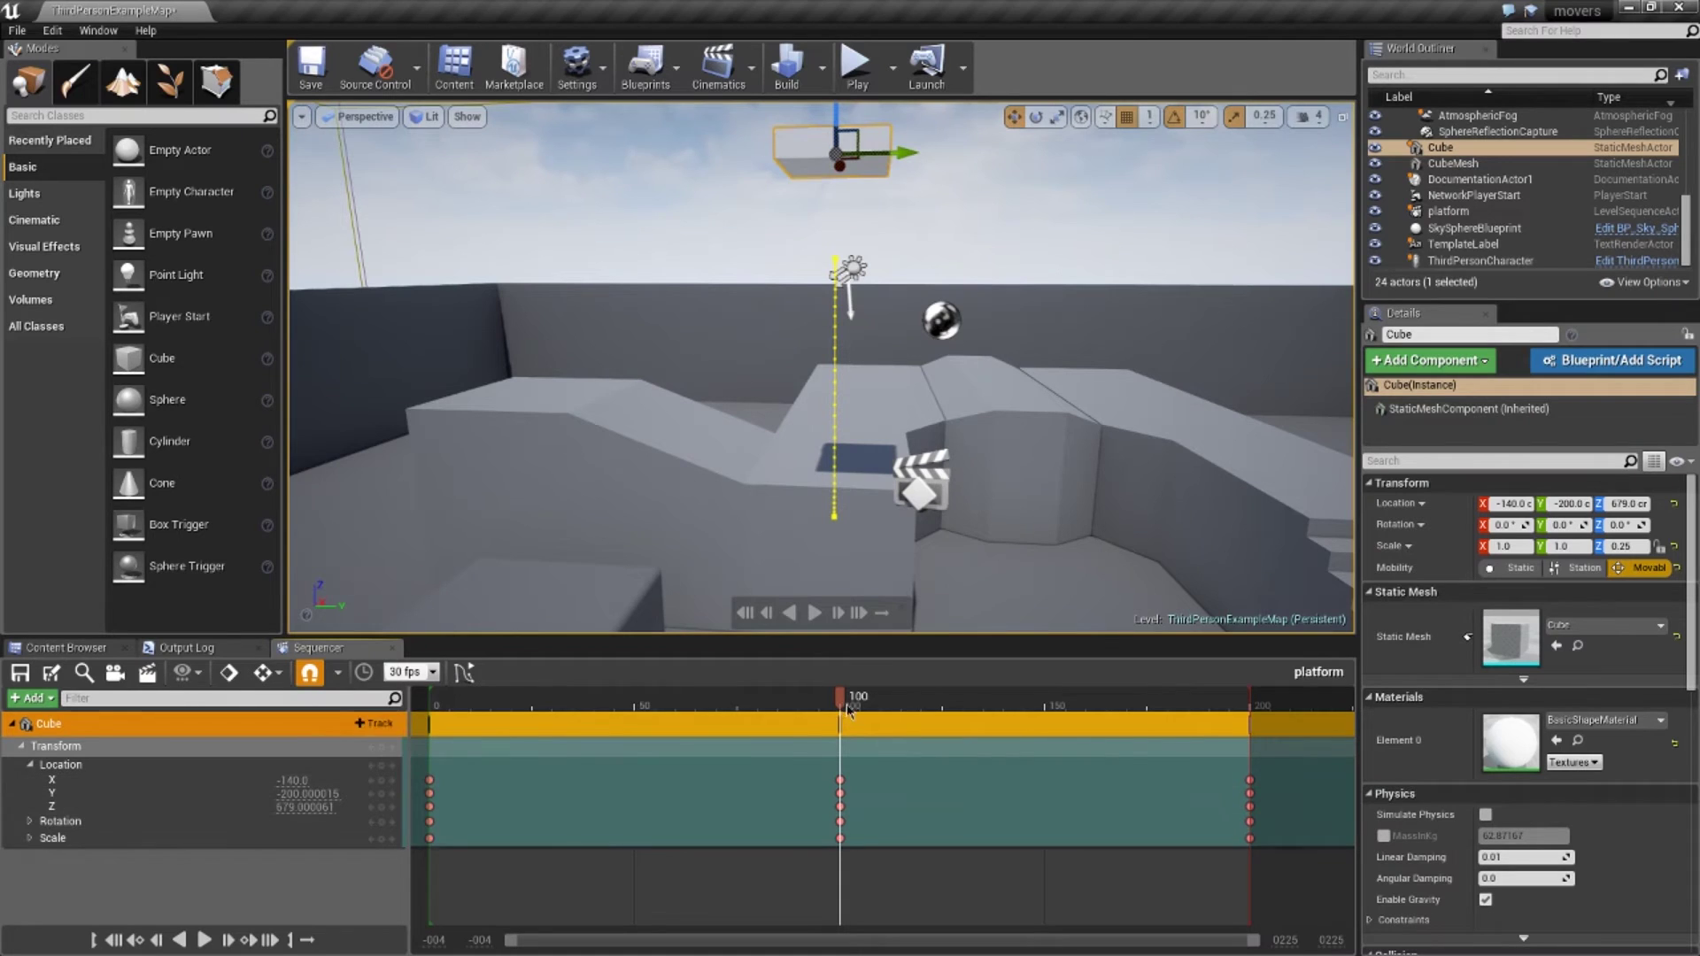
{"action": "mouse_move", "coordinate": [840, 699]}
{"action": "left_mouse_down"}
{"action": "mouse_move", "coordinate": [810, 704]}
{"action": "mouse_move", "coordinate": [872, 707]}
{"action": "mouse_move", "coordinate": [839, 713]}
{"action": "left_mouse_up"}
{"action": "left_click_drag", "start_coordinate": [834, 217], "coordinate": [835, 118]}
{"action": "mouse_move", "coordinate": [842, 695]}
{"action": "left_mouse_down"}
{"action": "mouse_move", "coordinate": [810, 704]}
{"action": "mouse_move", "coordinate": [880, 704]}
{"action": "mouse_move", "coordinate": [840, 702]}
{"action": "left_mouse_up"}
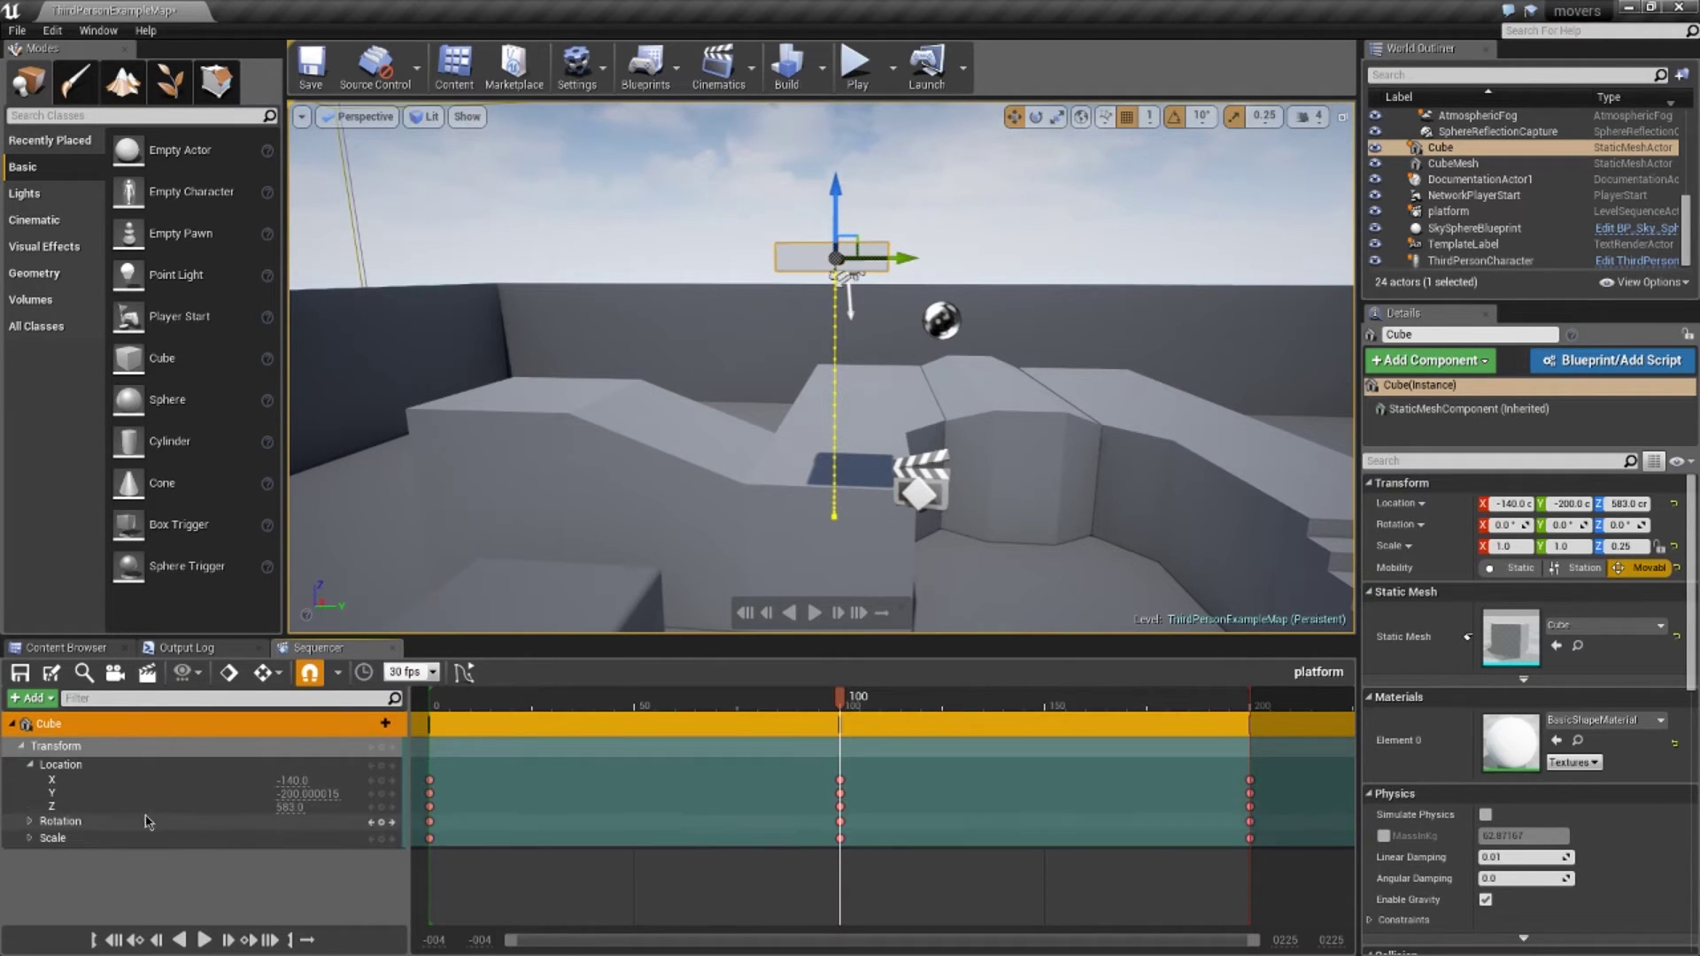
{"action": "mouse_move", "coordinate": [290, 807]}
{"action": "left_mouse_down"}
{"action": "mouse_move", "coordinate": [336, 806]}
{"action": "mouse_move", "coordinate": [201, 807]}
{"action": "mouse_move", "coordinate": [292, 806]}
{"action": "left_mouse_up"}
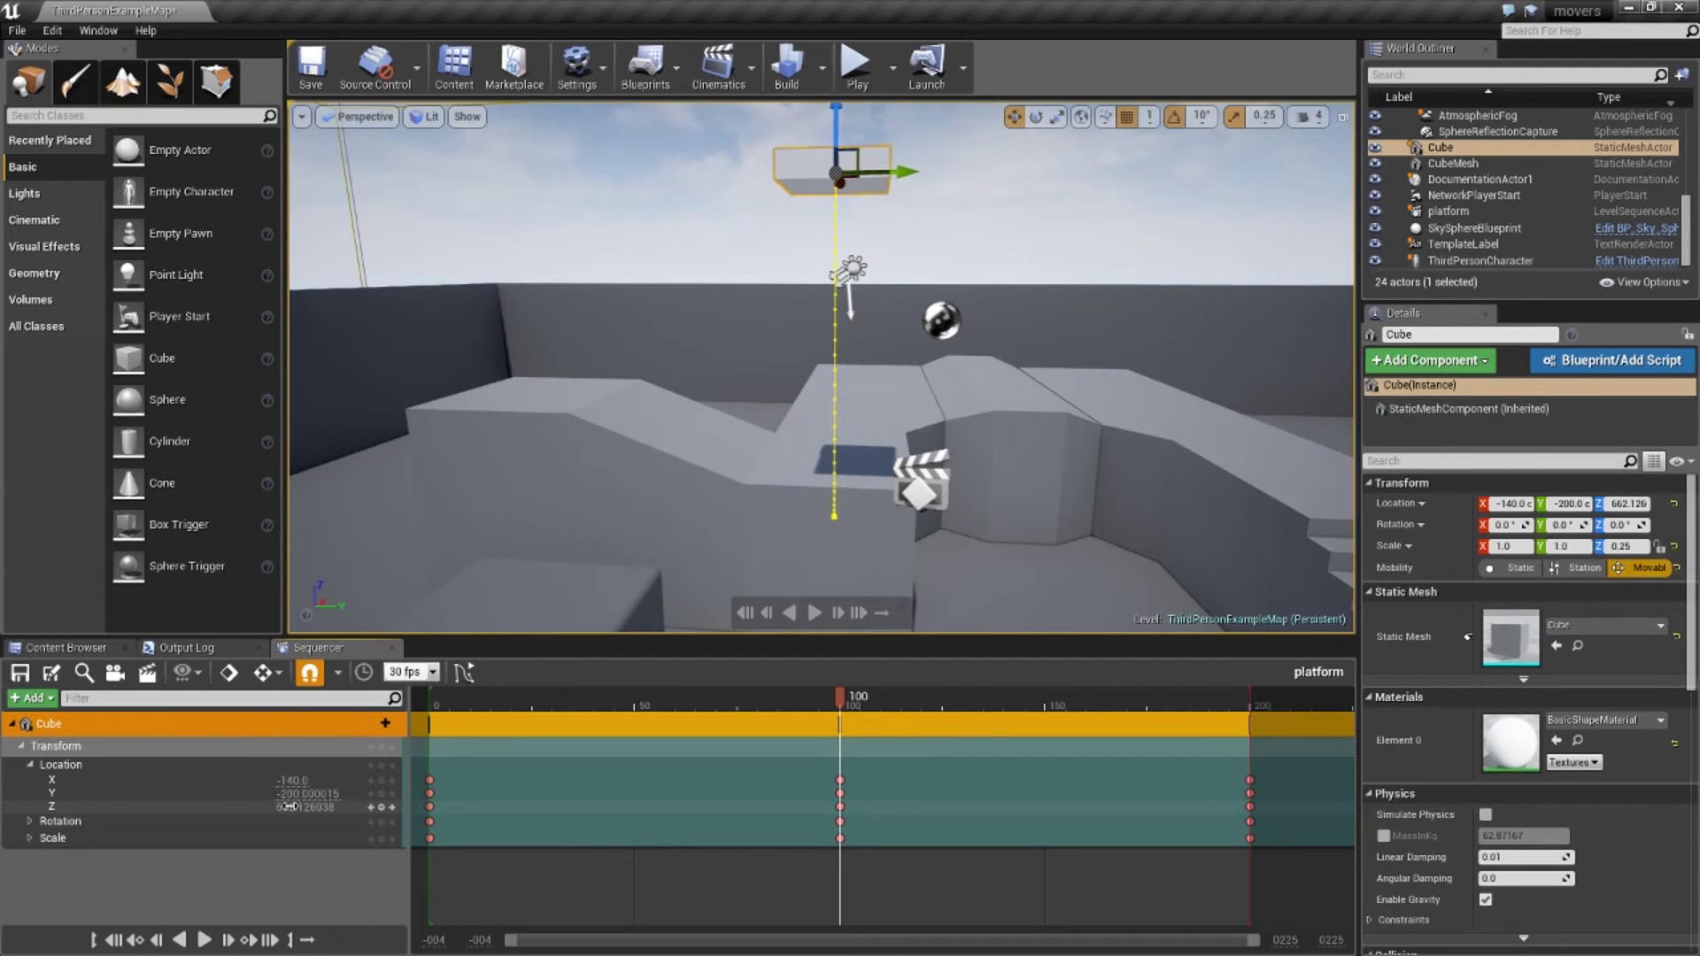